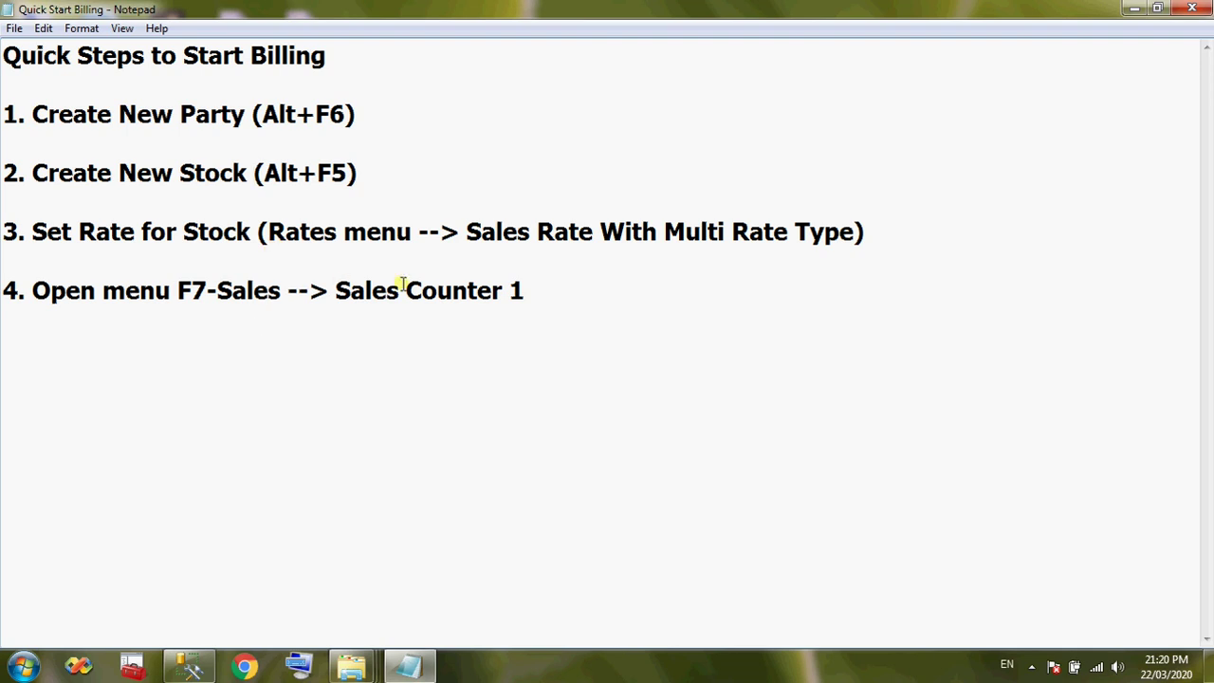
Minimize the Notepad quick-start billing notes so the desktop shows
click(575, 301)
click(1134, 9)
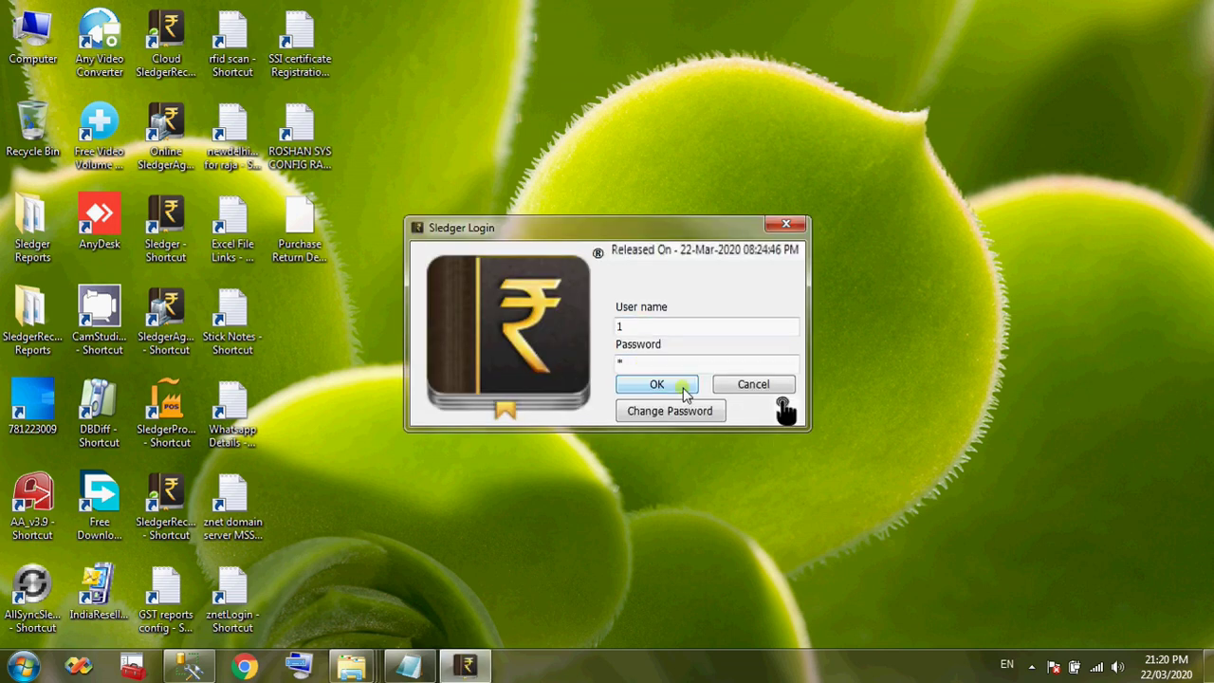
Confirm the Sledger login and open the Kumar Agencies company, briefly checking the billing notes
click(683, 386)
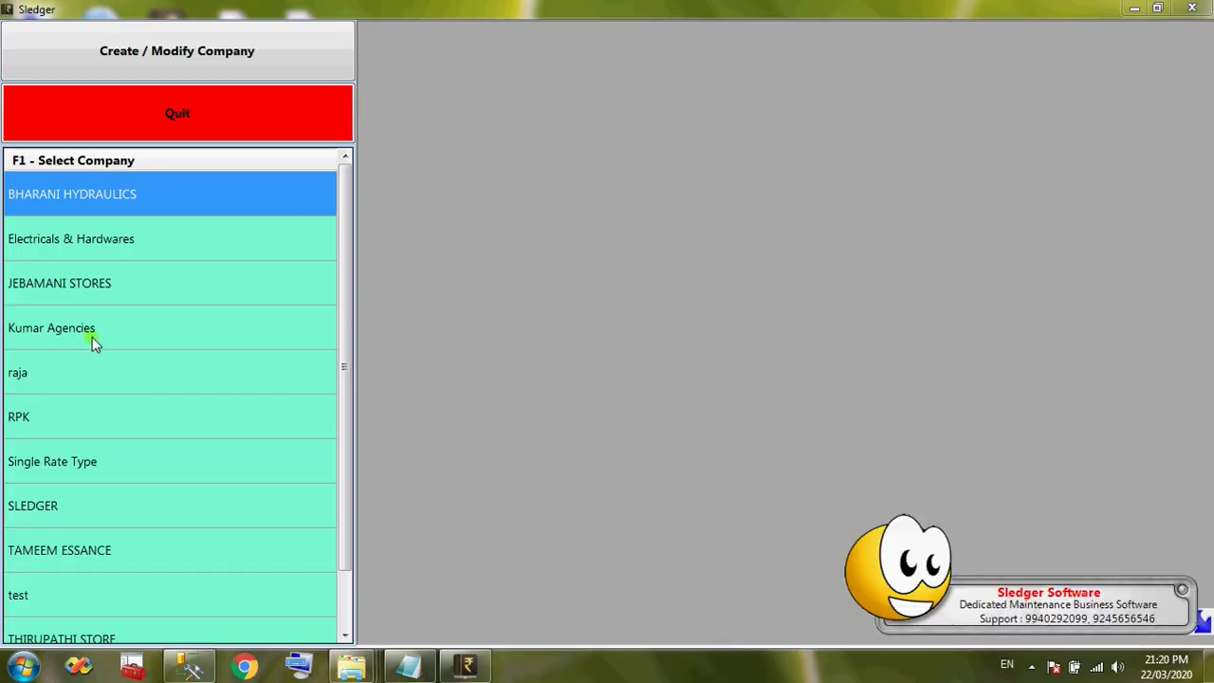
click(92, 337)
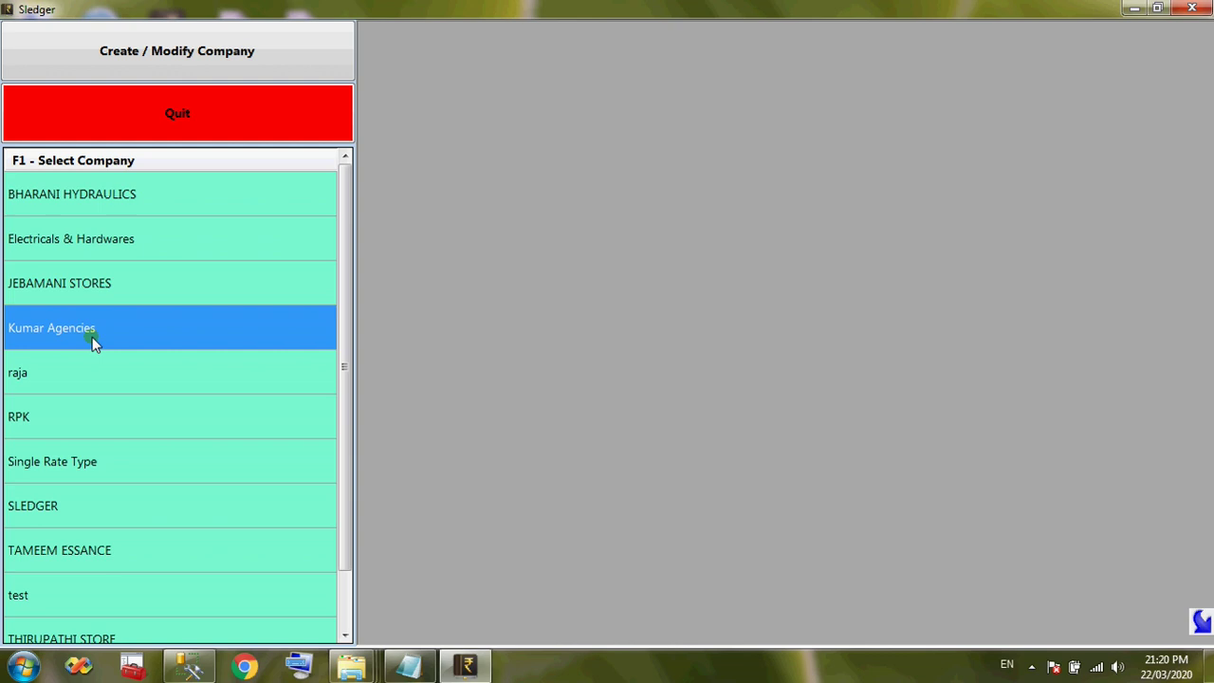
double_click(193, 339)
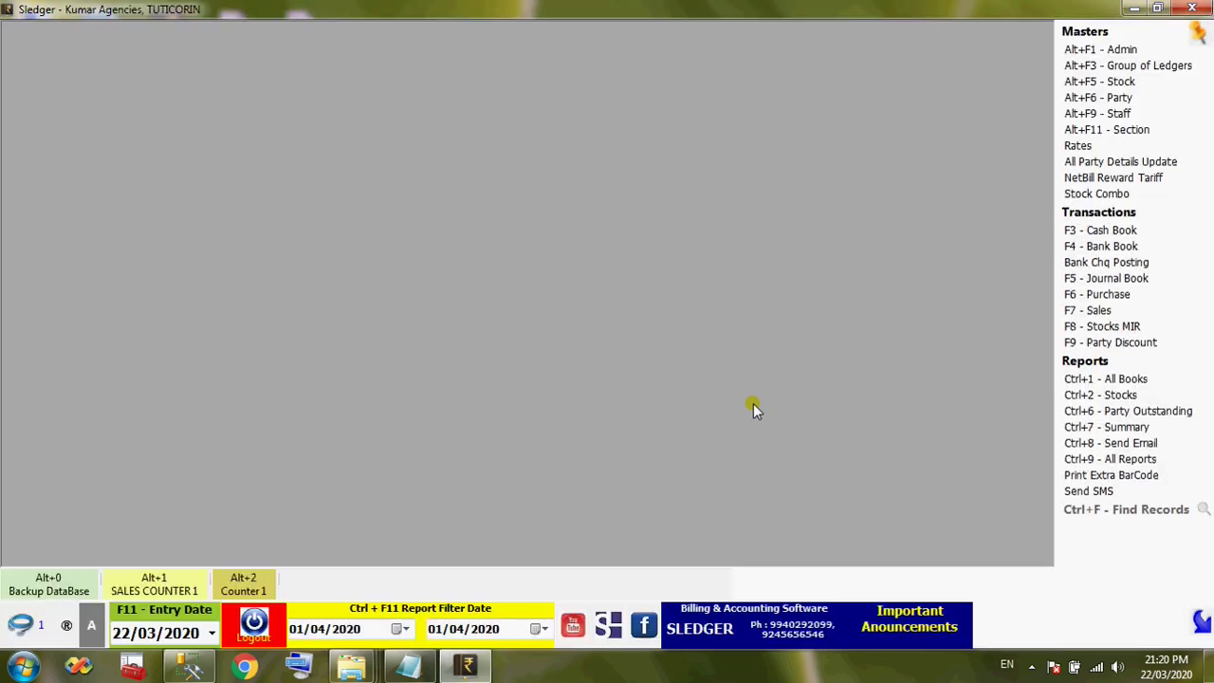
click(410, 667)
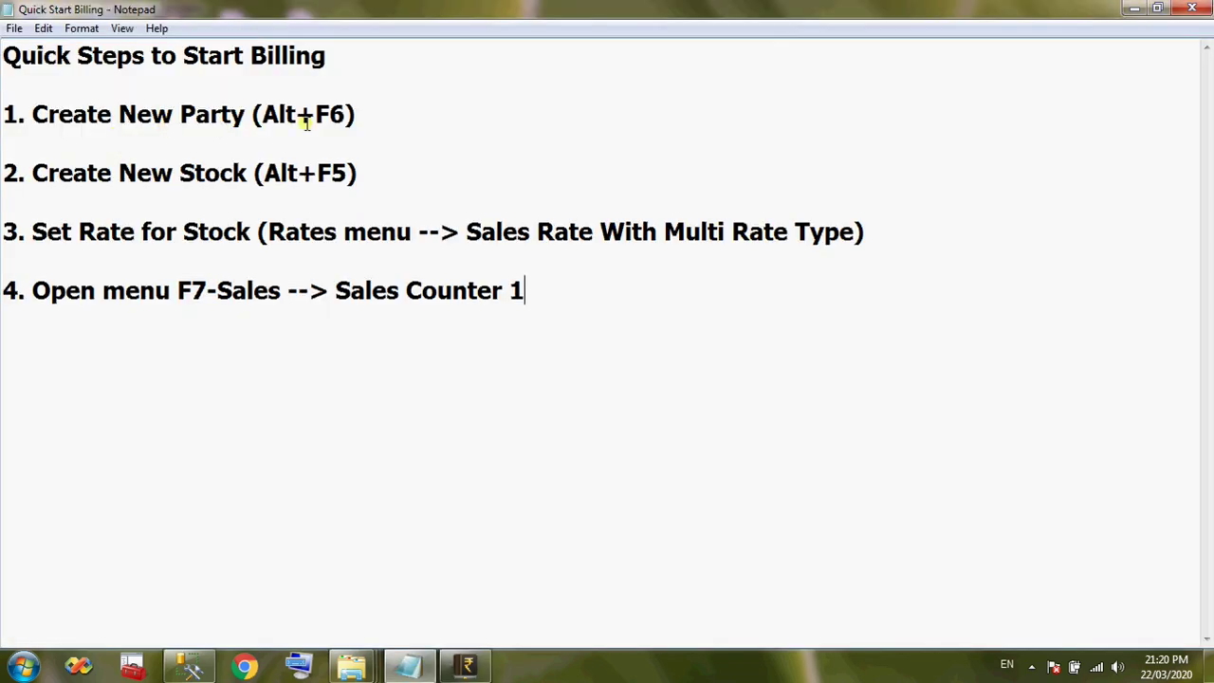
click(467, 667)
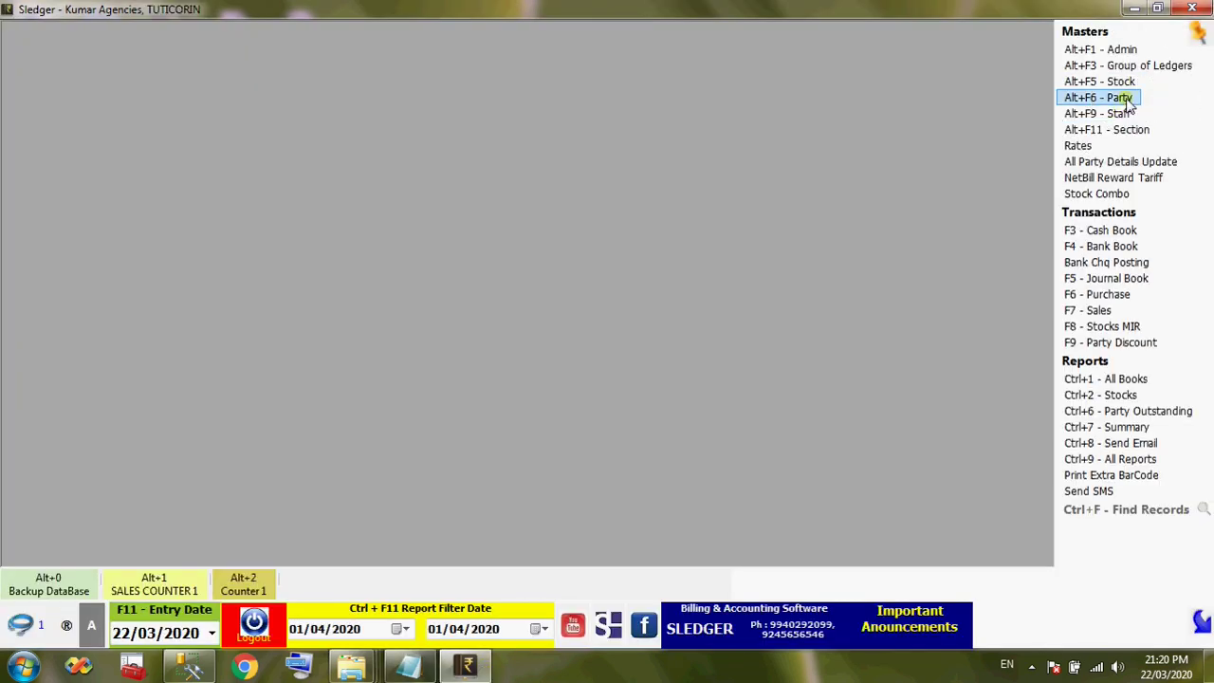
Start a new party named GANESH ENTERPRISES, correcting the misspelled first entry
click(1126, 98)
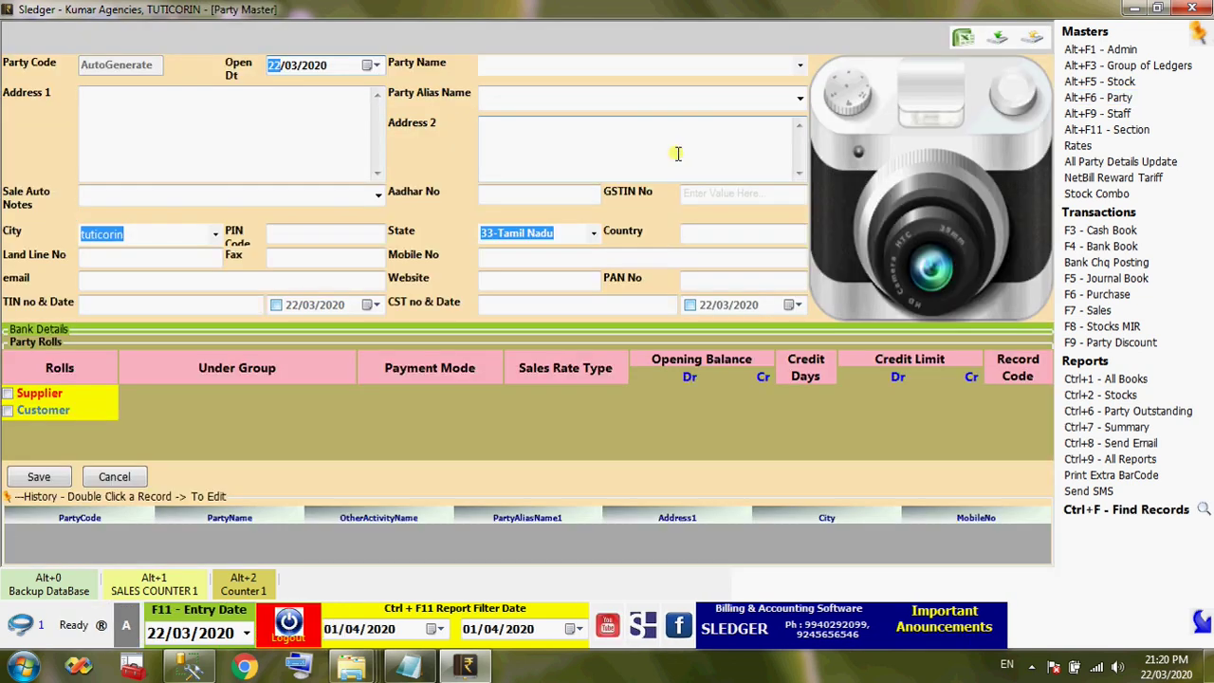
click(515, 67)
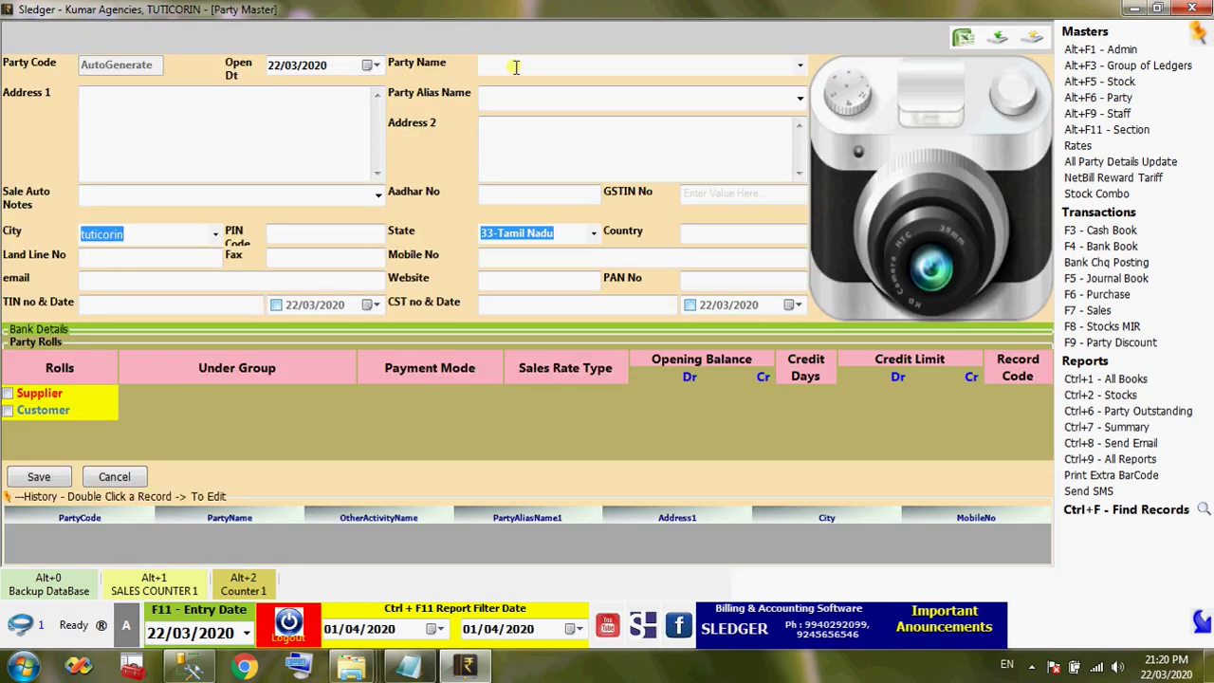
text(ganehs)
double_click(515, 66)
text(GANE)
text(SH ENTER)
text(PRISES)
click(569, 97)
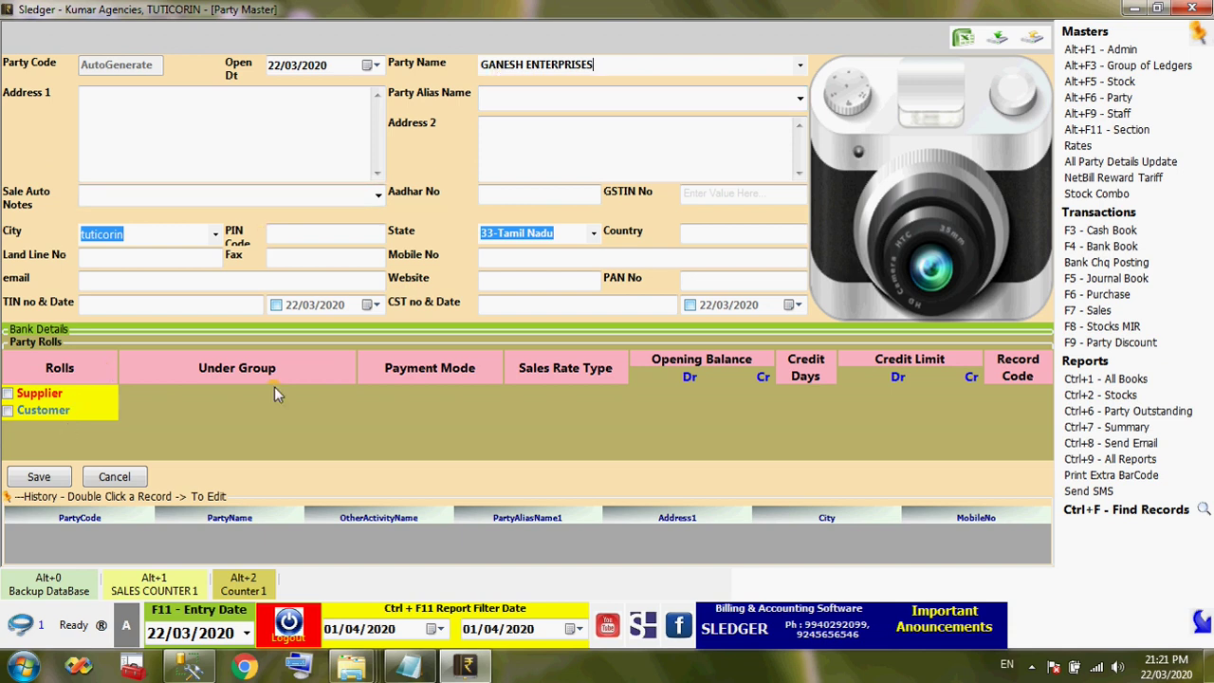
Mark GANESH ENTERPRISES as a customer under group VEG with state 33-Tamil Nadu, and save
click(52, 418)
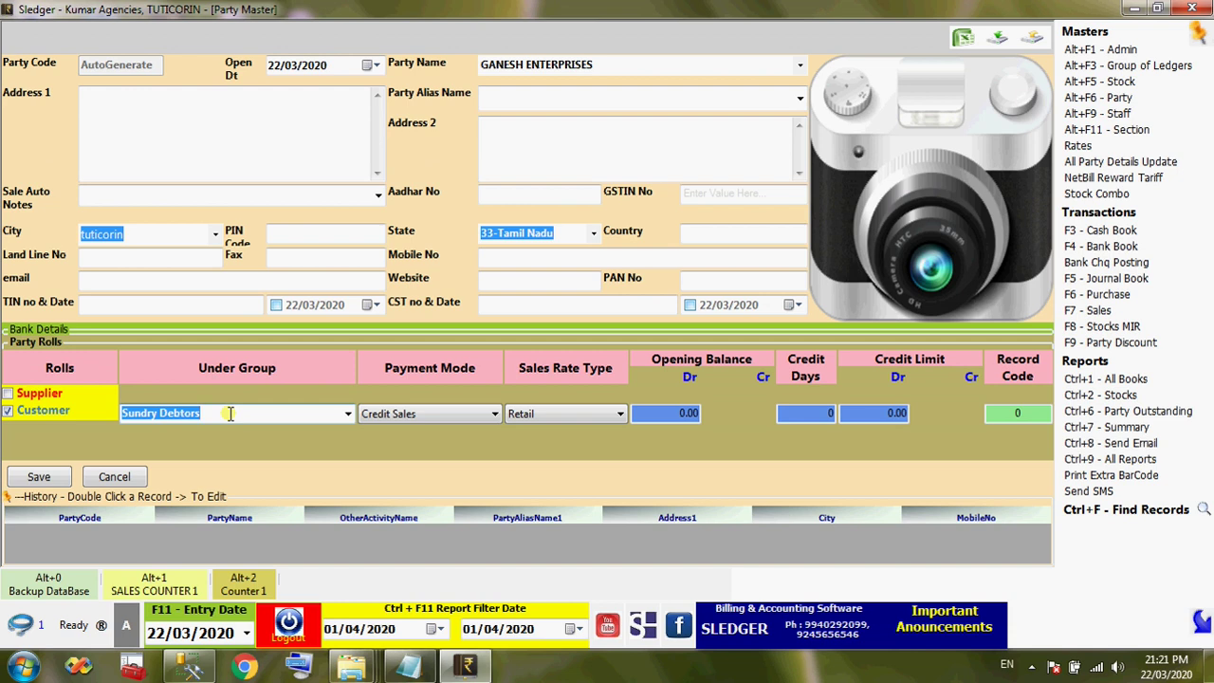
text(VEGI)
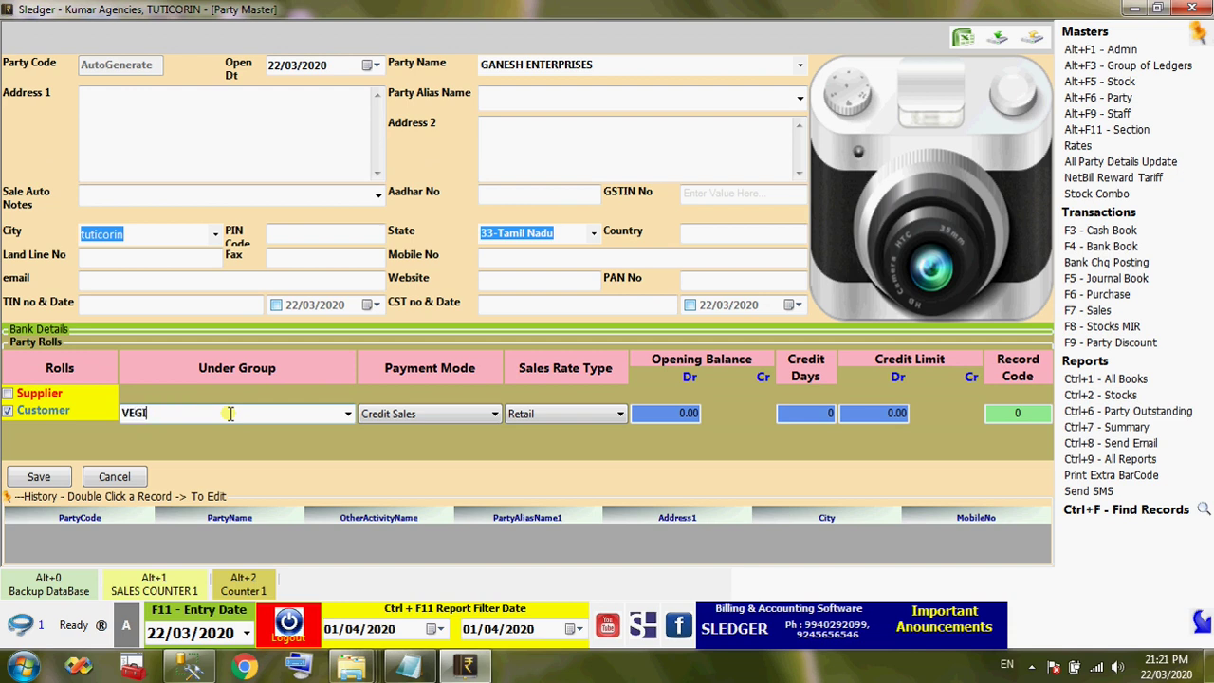
key(BackSpace)
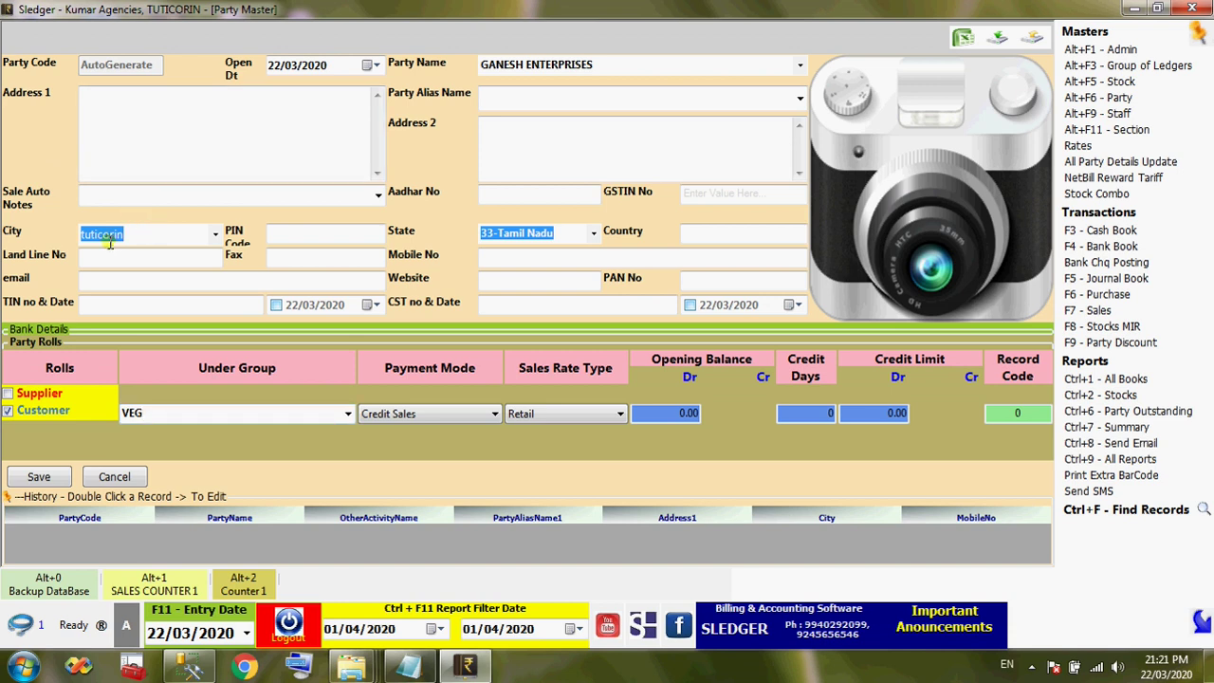
click(569, 233)
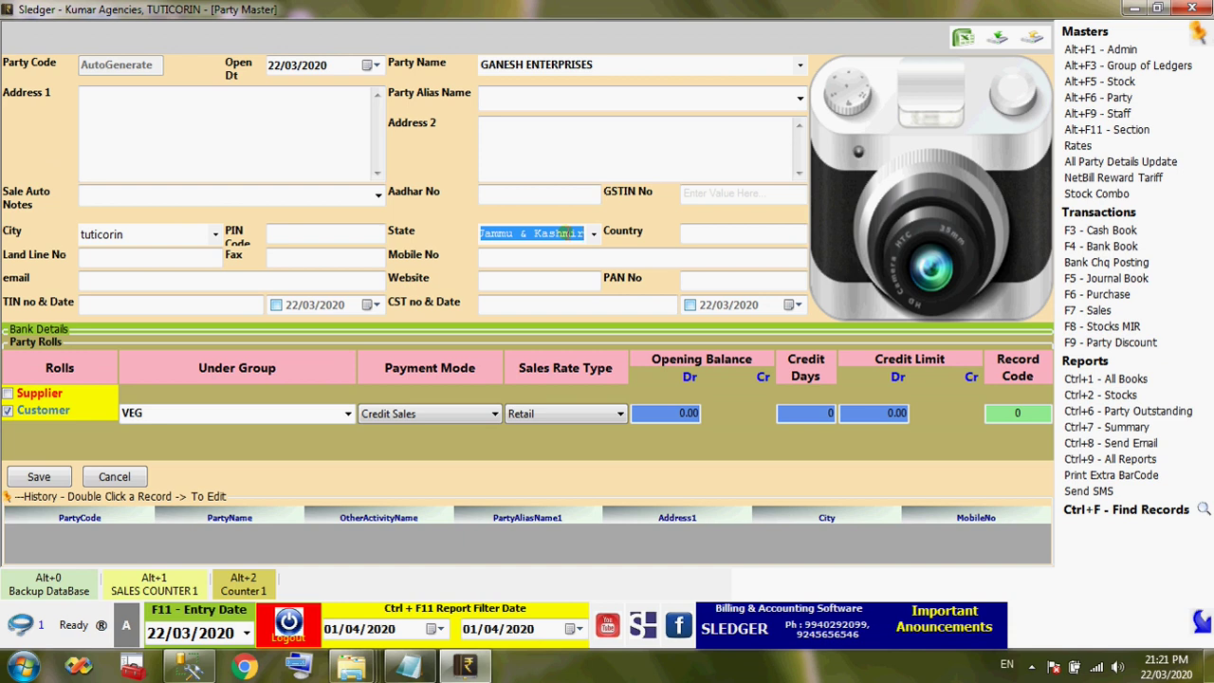
text(33-Tamil Nadu)
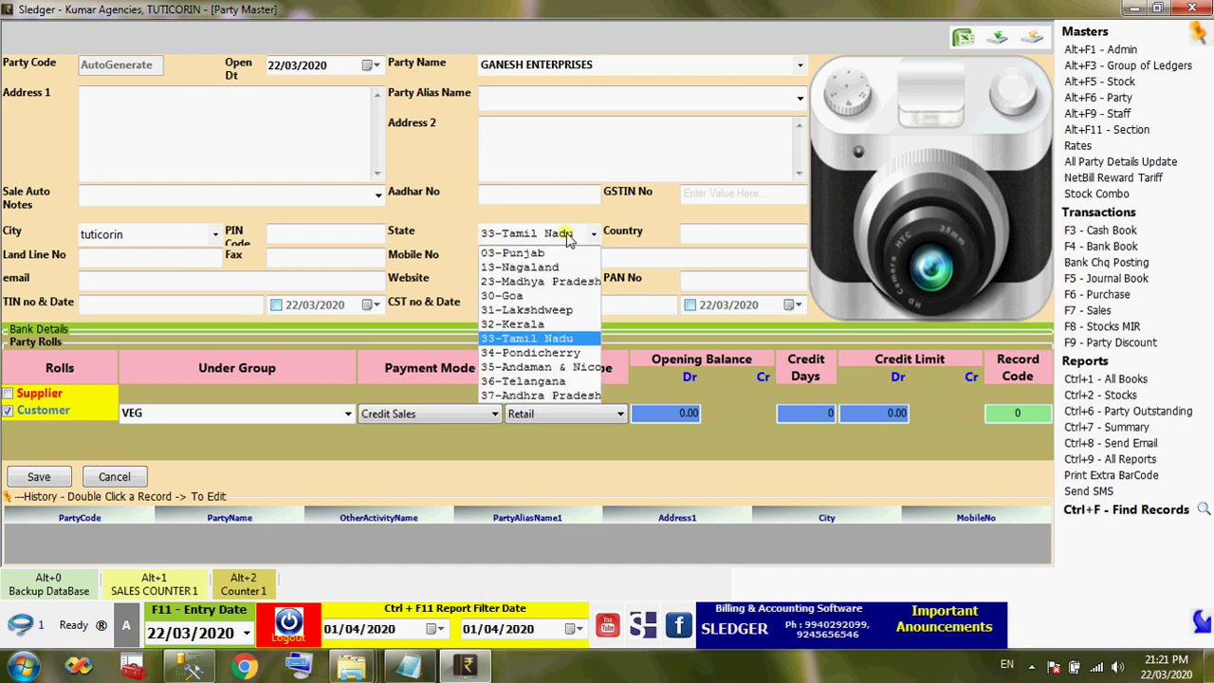
key(Return)
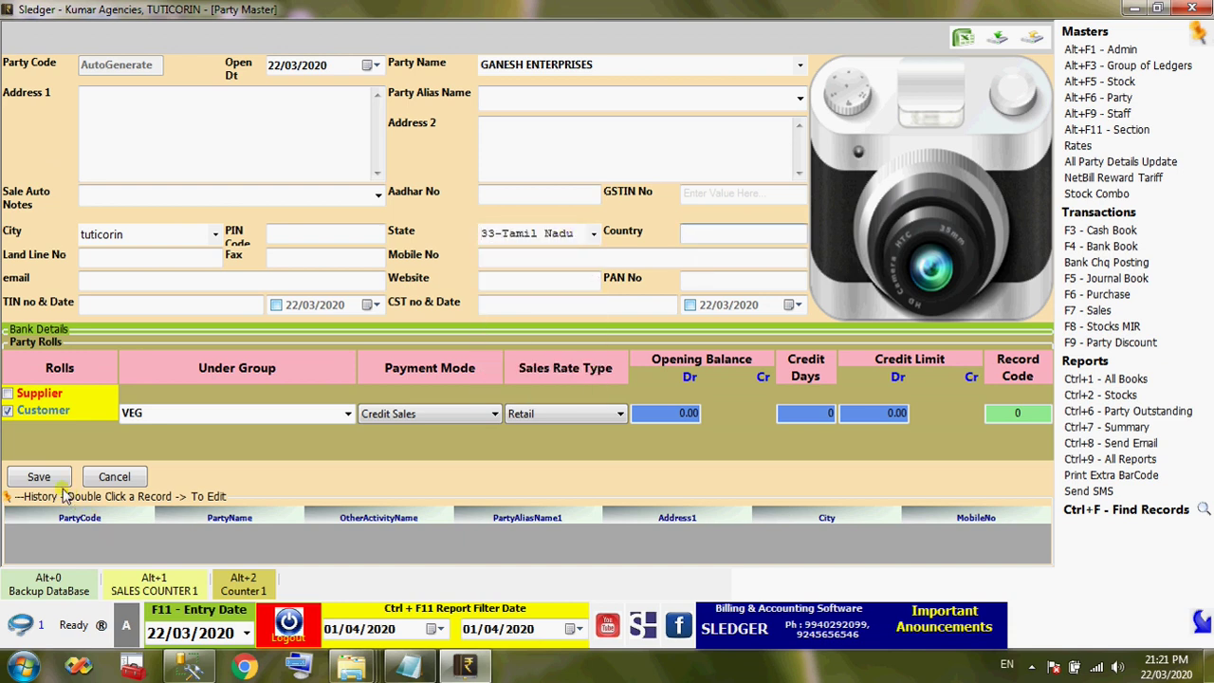
click(43, 476)
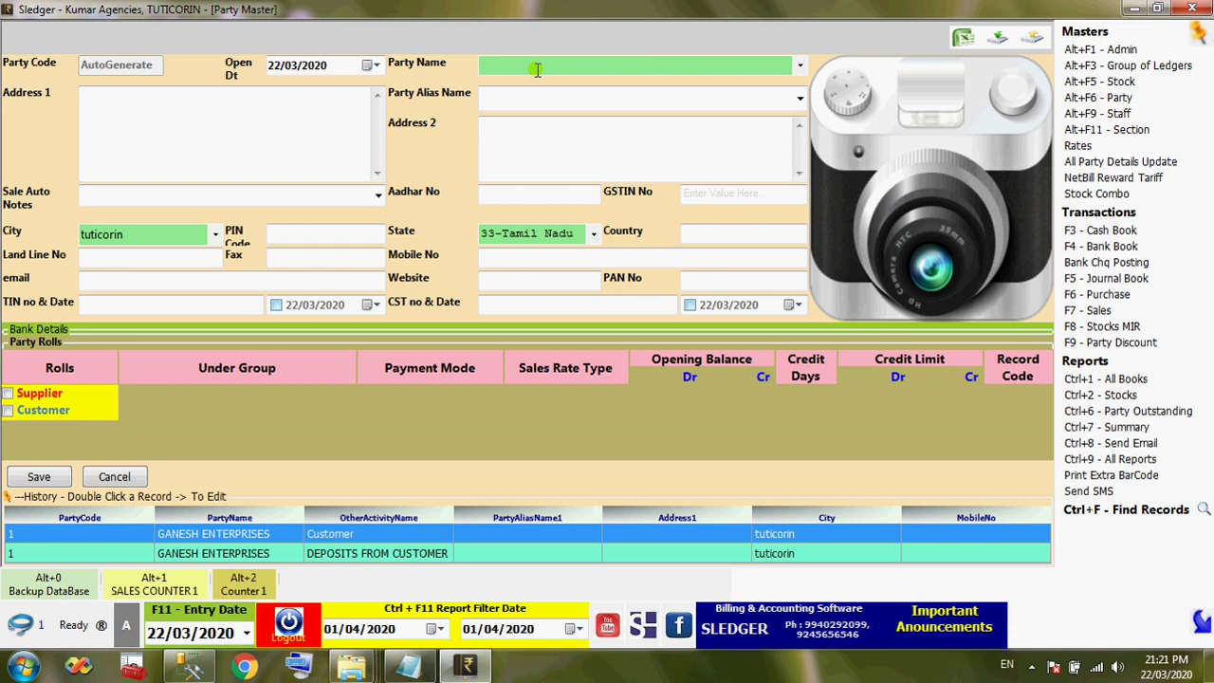
Save RAM & CO as a customer under the Sundry Debtors group
text(RA)
text(M )
text(& CO)
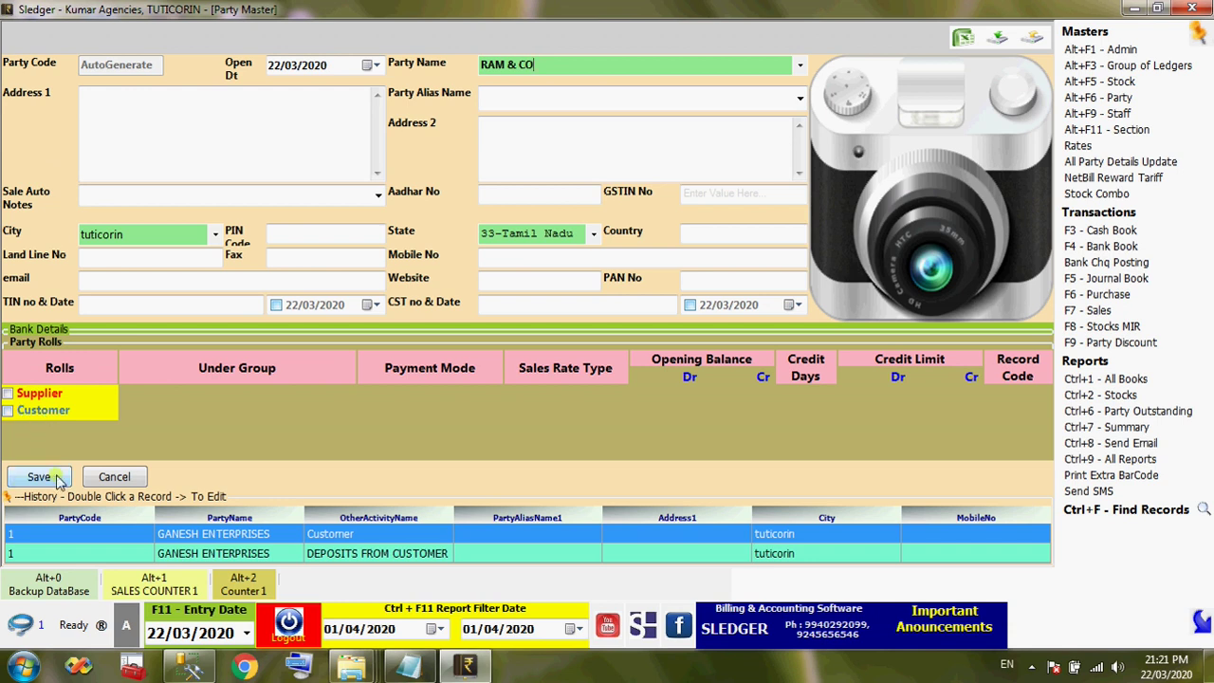
click(43, 414)
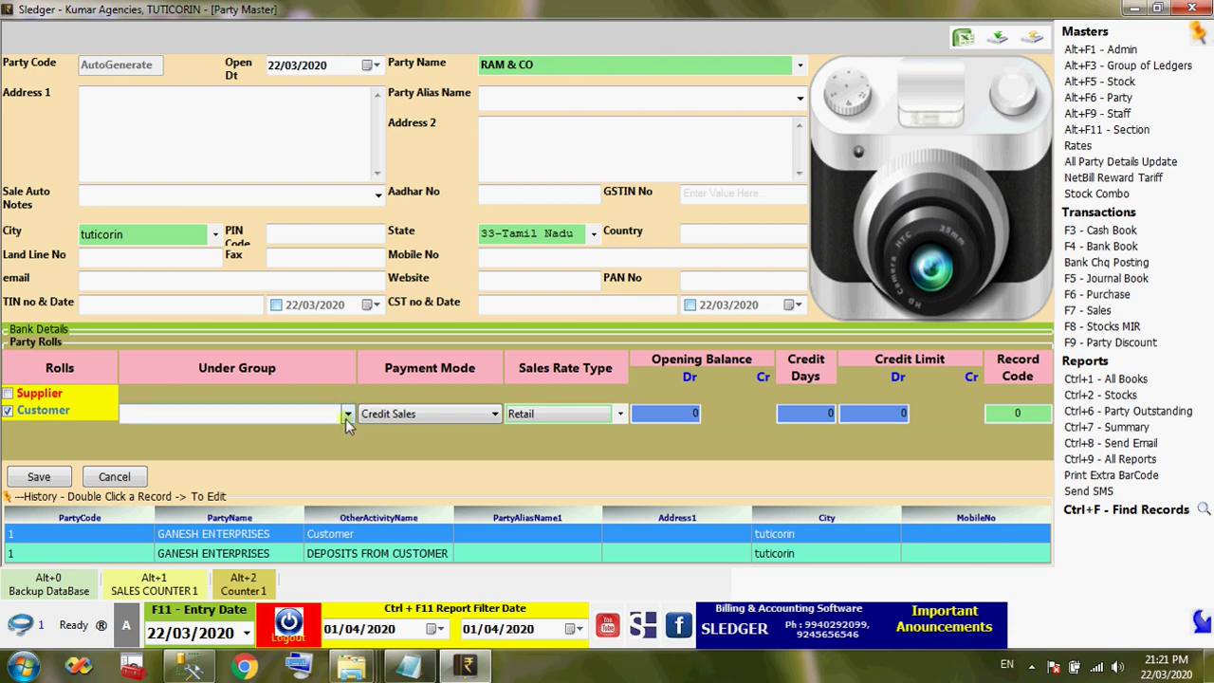
click(347, 414)
click(275, 431)
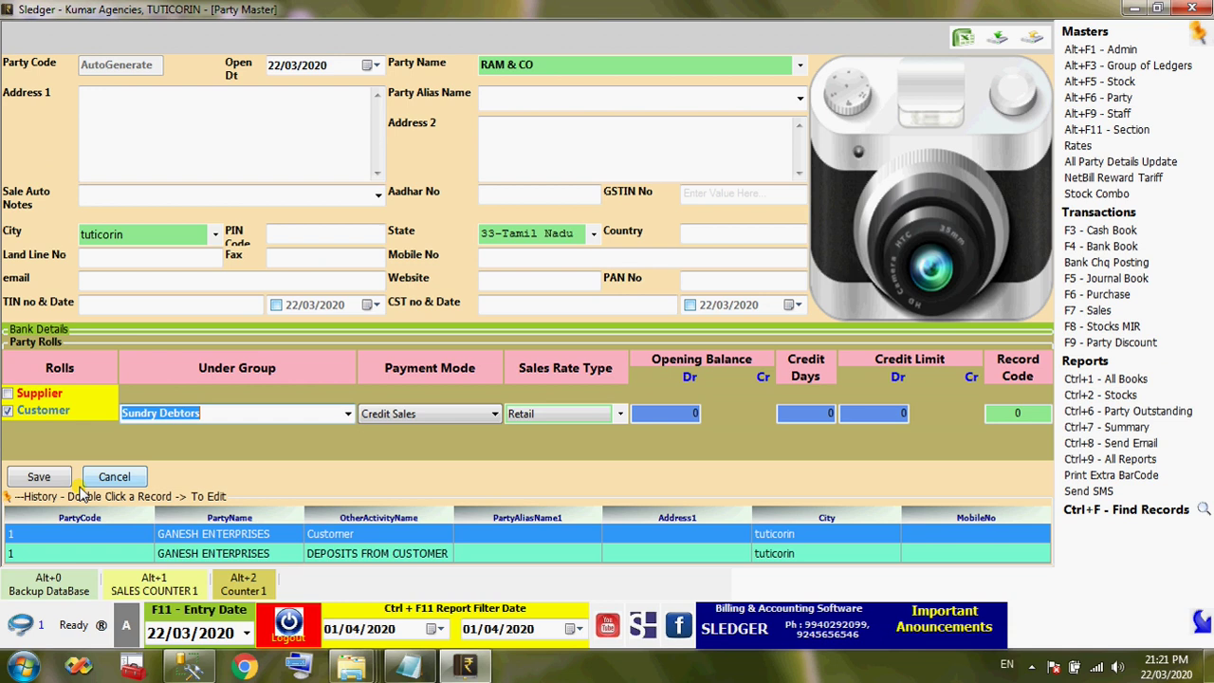
click(39, 477)
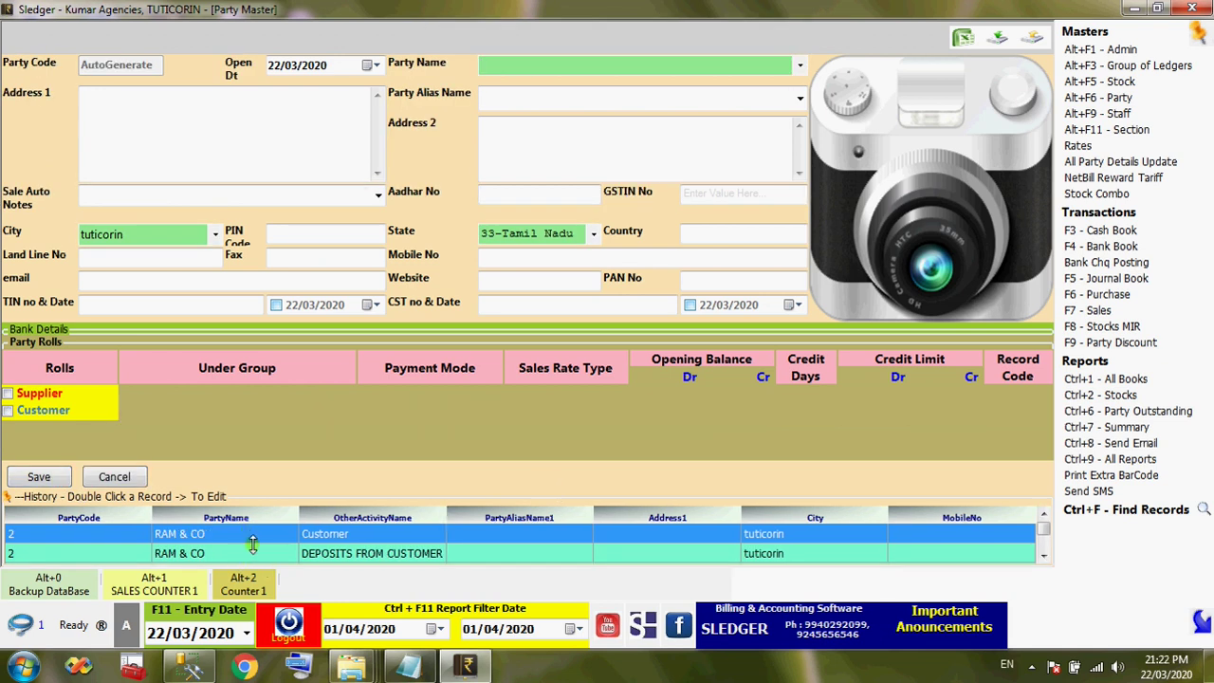
Close the party master form and bring the billing notes back up
click(116, 481)
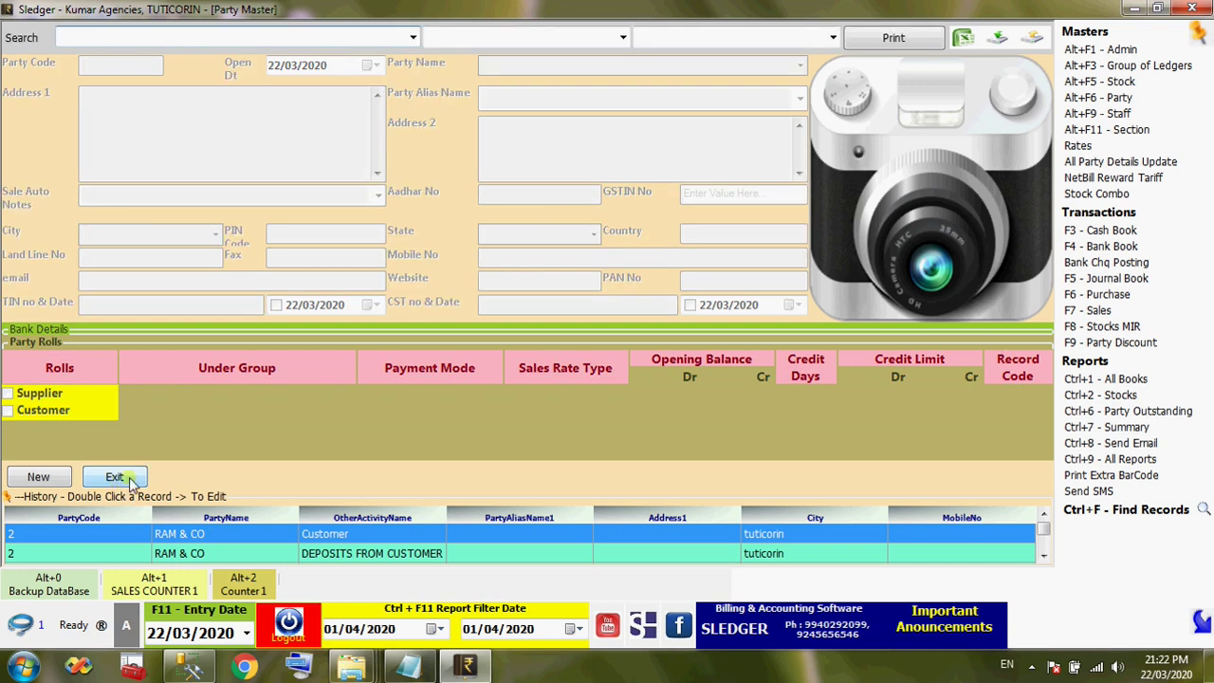
click(131, 479)
click(417, 668)
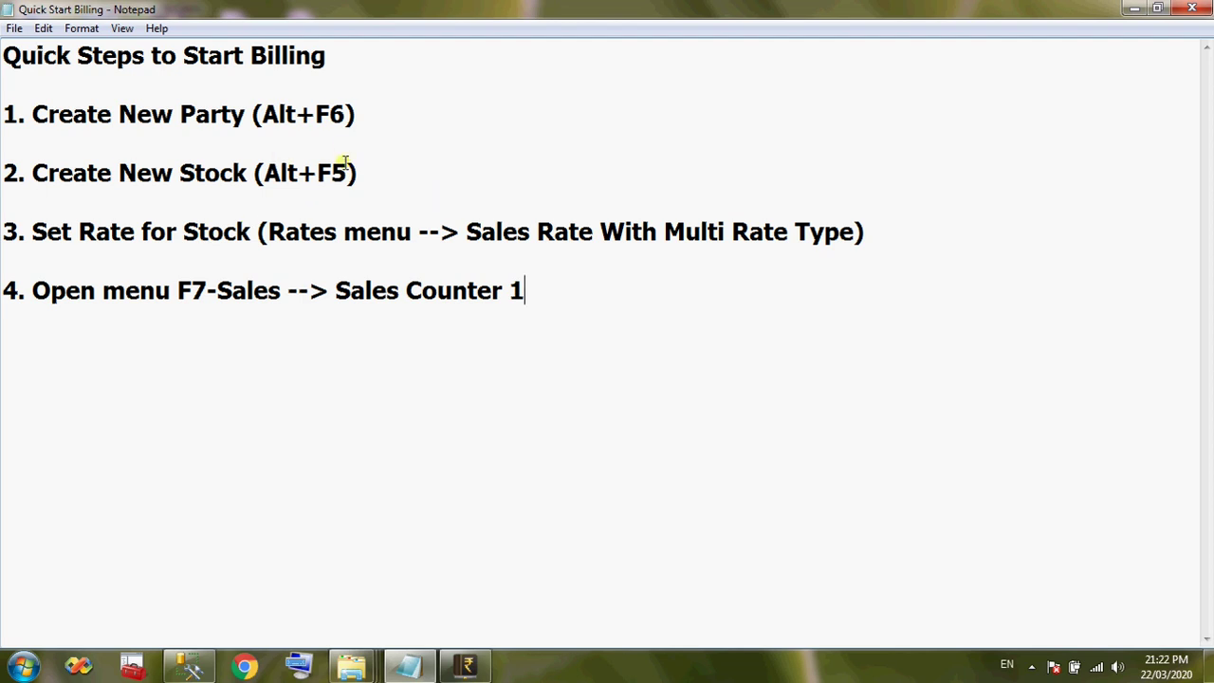
In Stock Master, enter item code C1 with item name HAMAM 50G
click(466, 664)
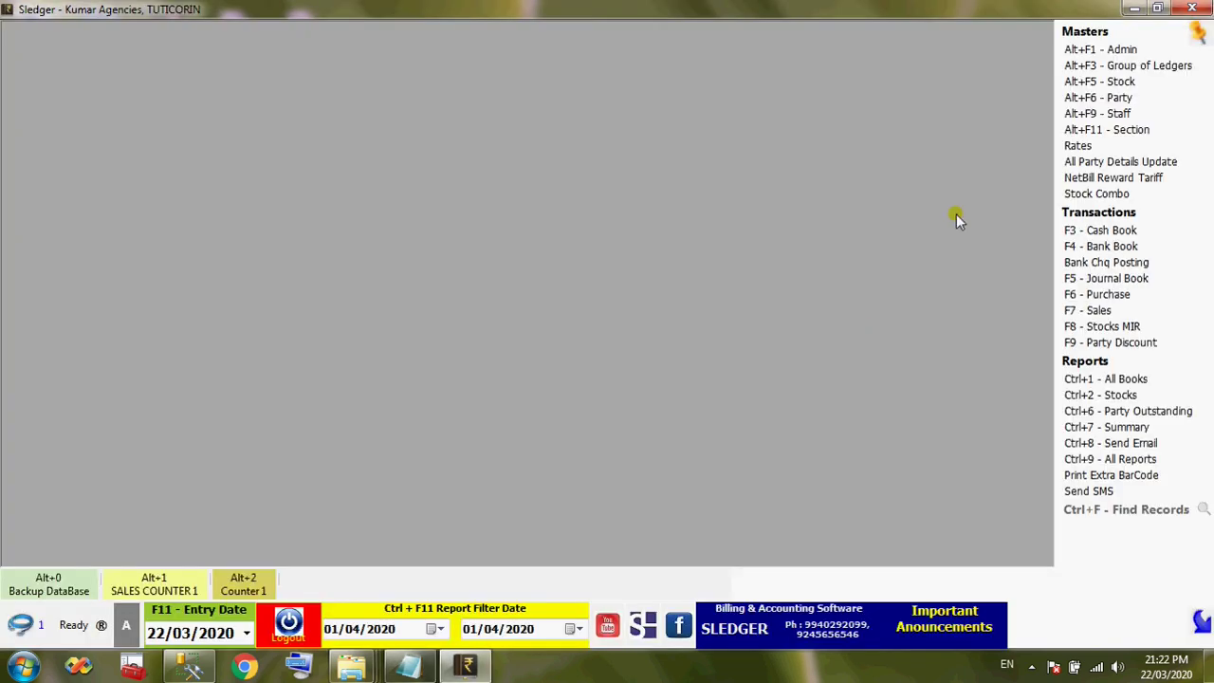
click(1123, 82)
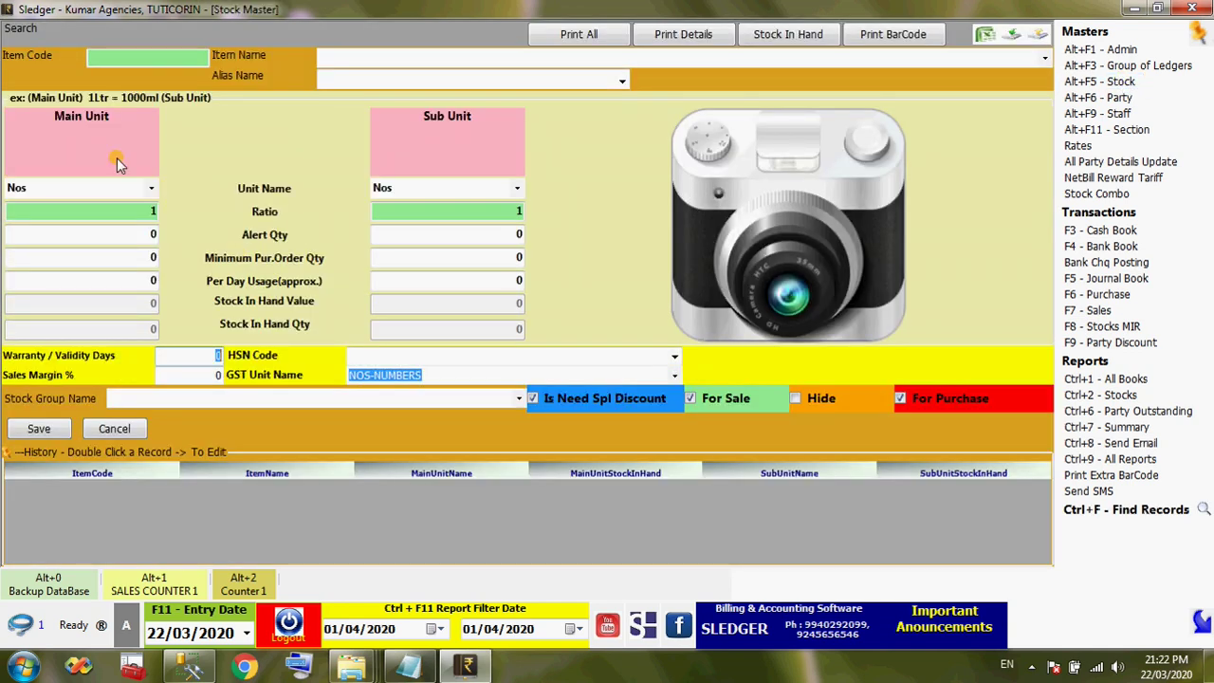
click(115, 54)
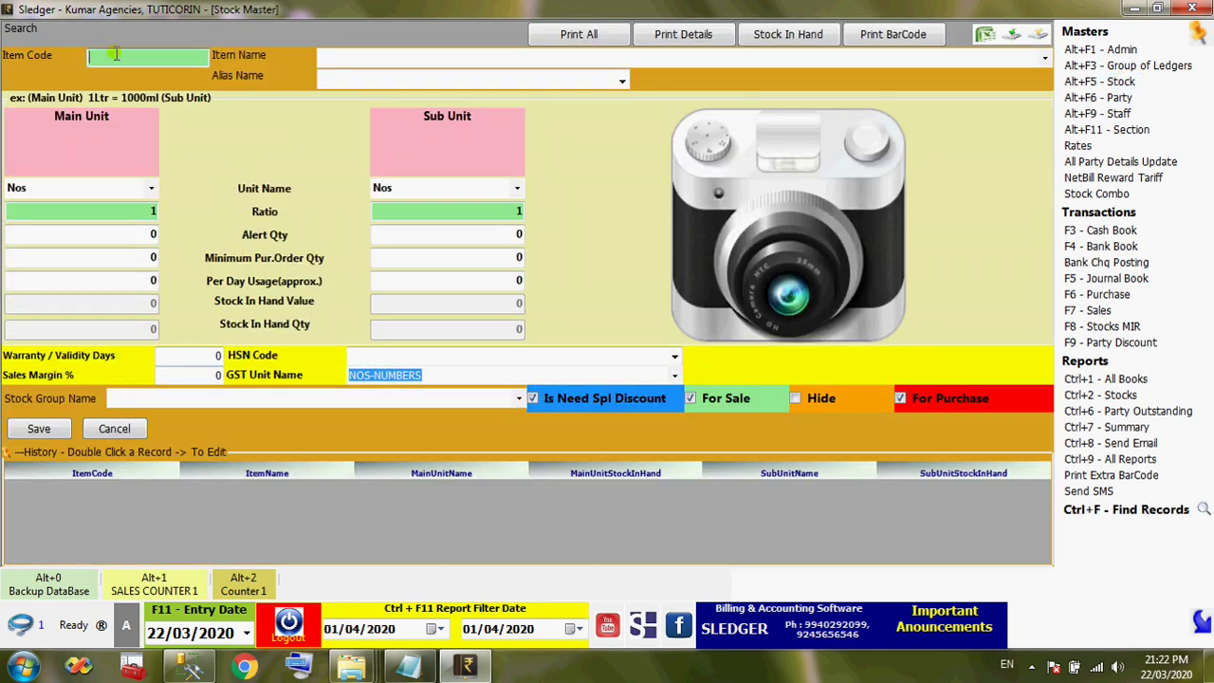
text(C1)
key(Return)
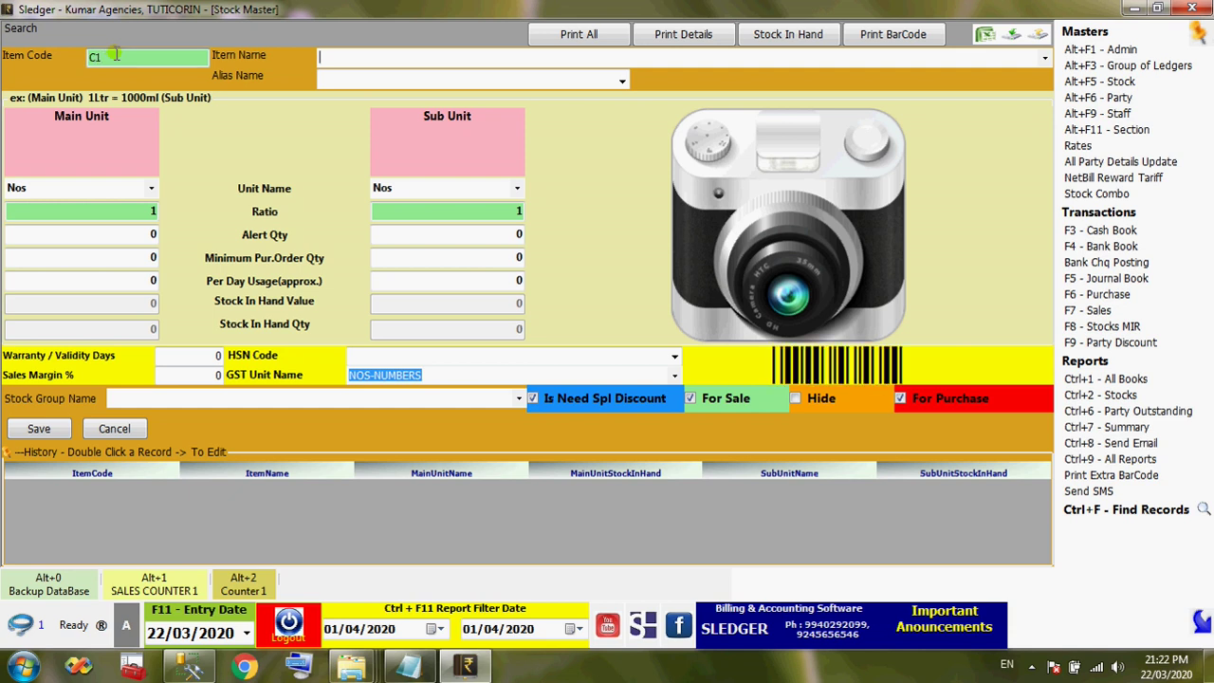
text(HAMA)
text(M)
text( 50G)
Put HAMAM 50G in stock group SOAP, save it, and begin item C2 HAMAM 100G
click(166, 401)
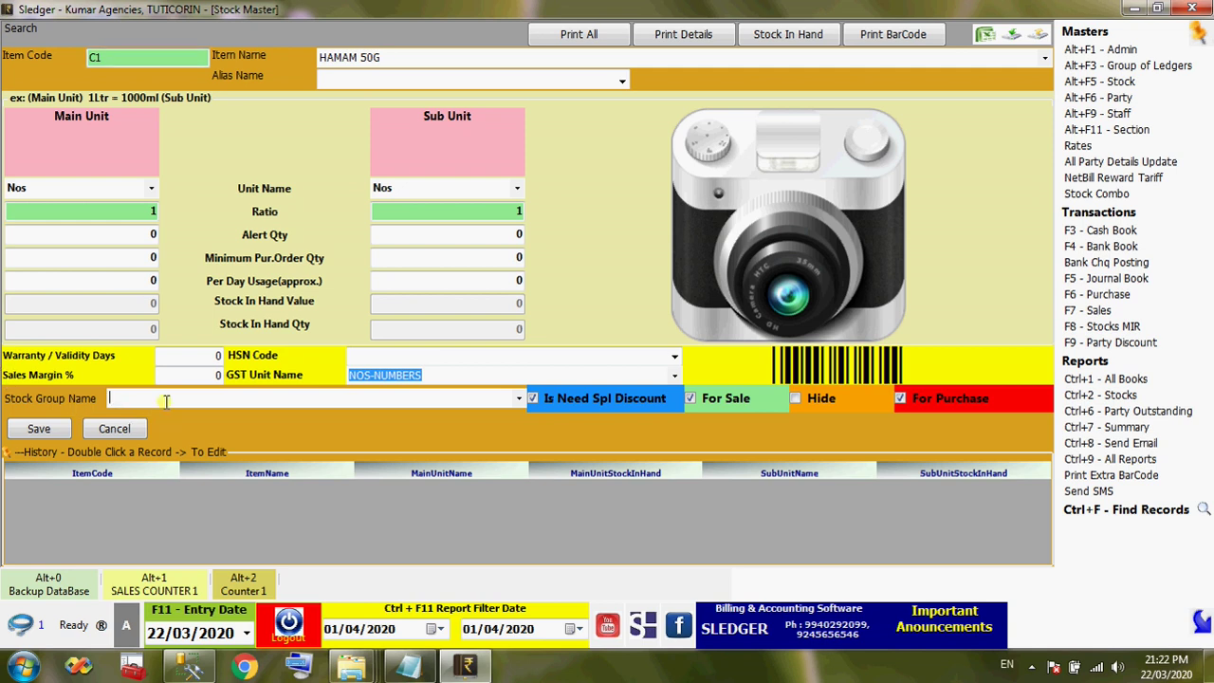
text(SOAP)
click(23, 428)
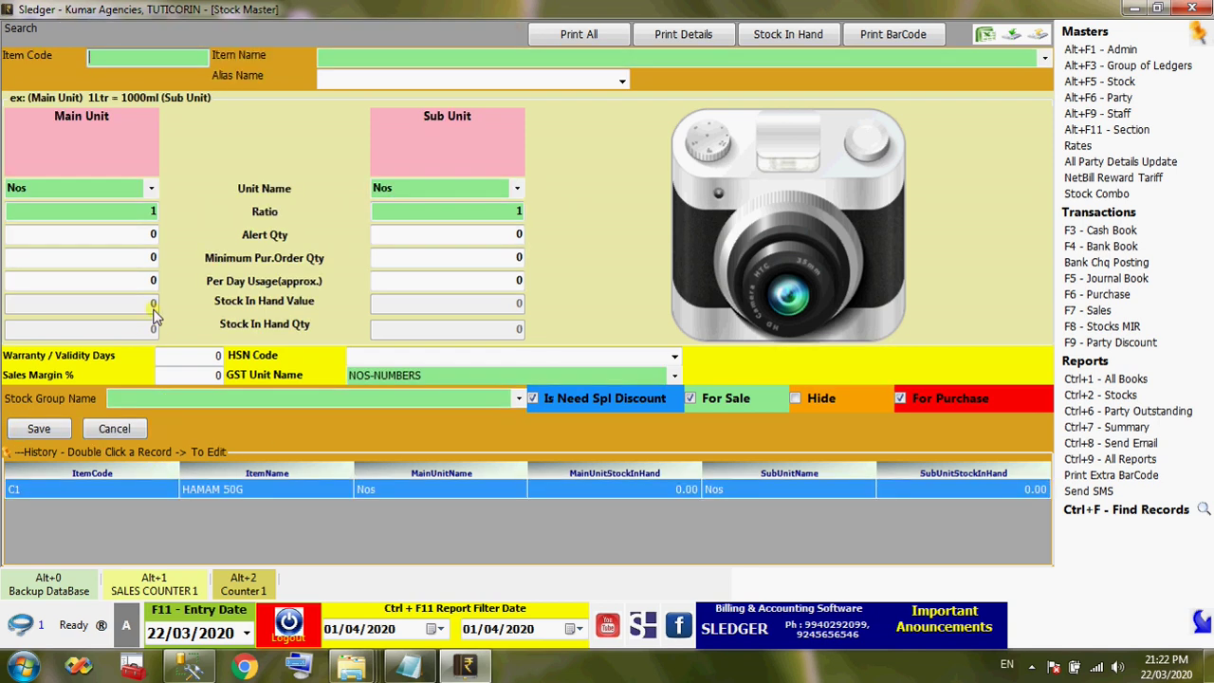
text(C2)
text(HAMA)
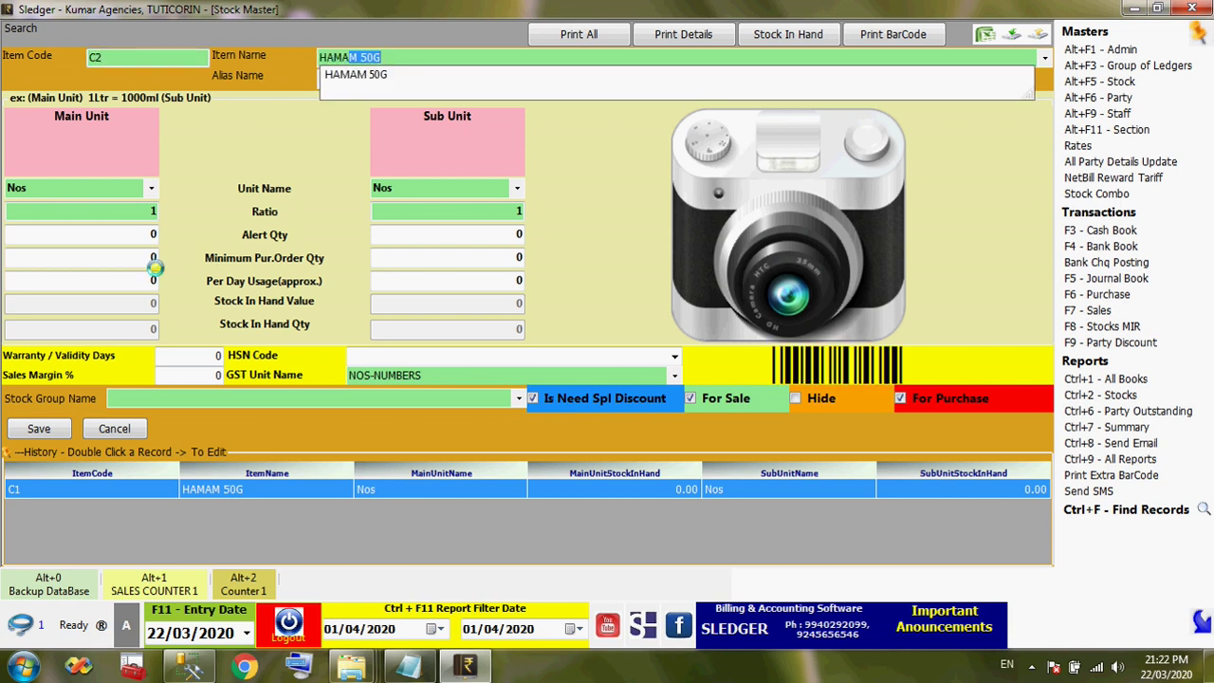
text(M 100)
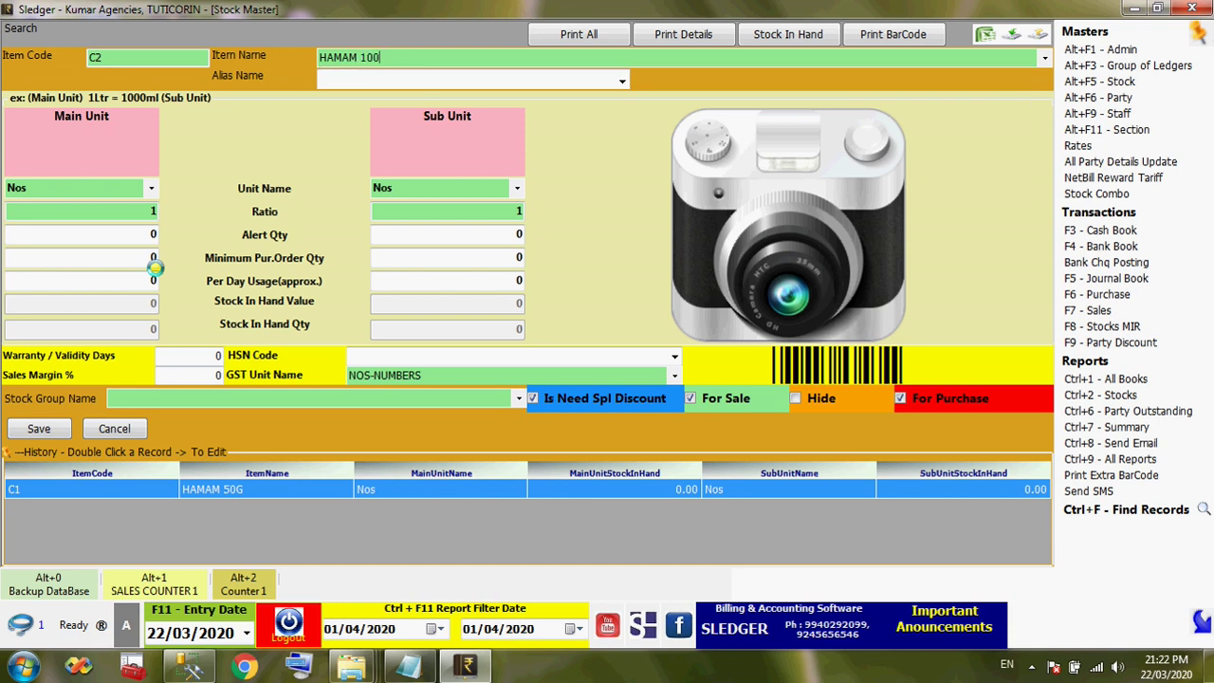
text(G)
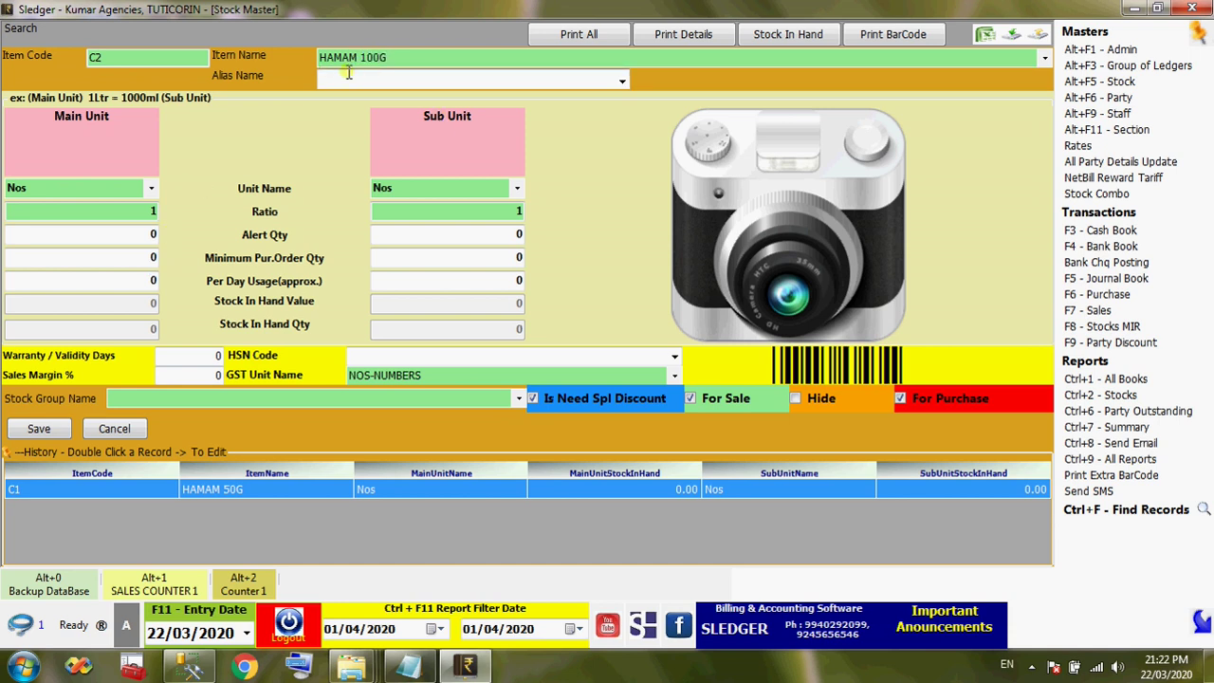
Assign HAMAM 100G (code C2) to the SOAP stock group and save it
click(517, 398)
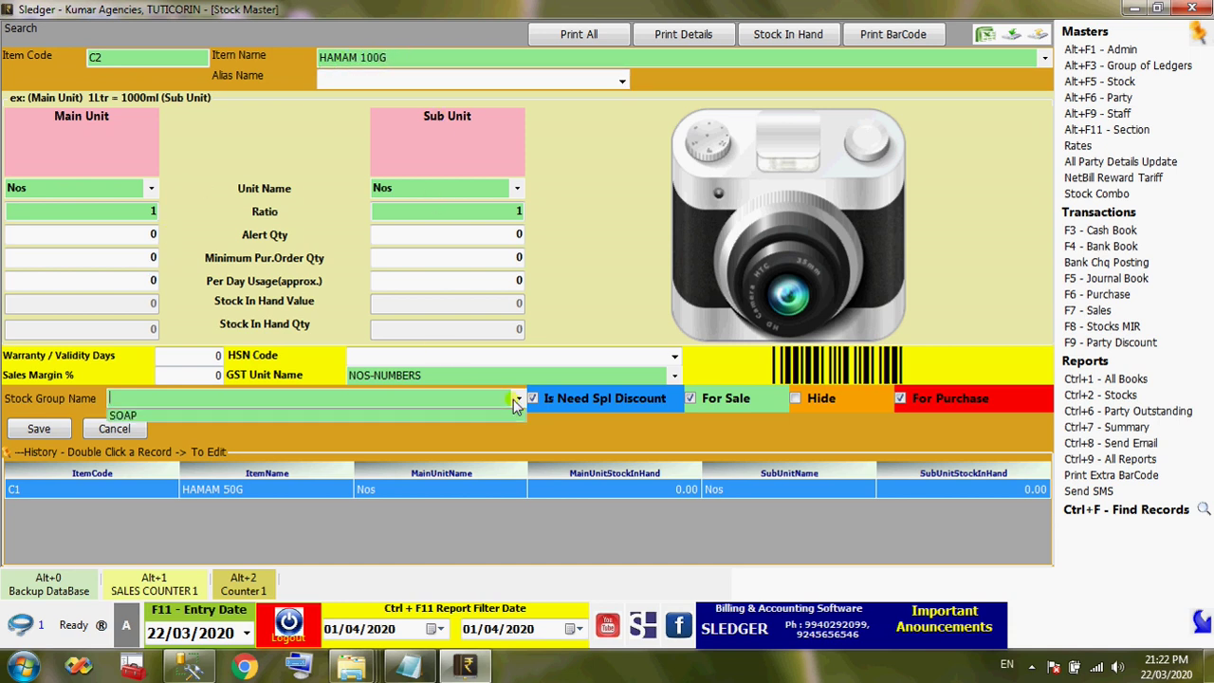
click(352, 417)
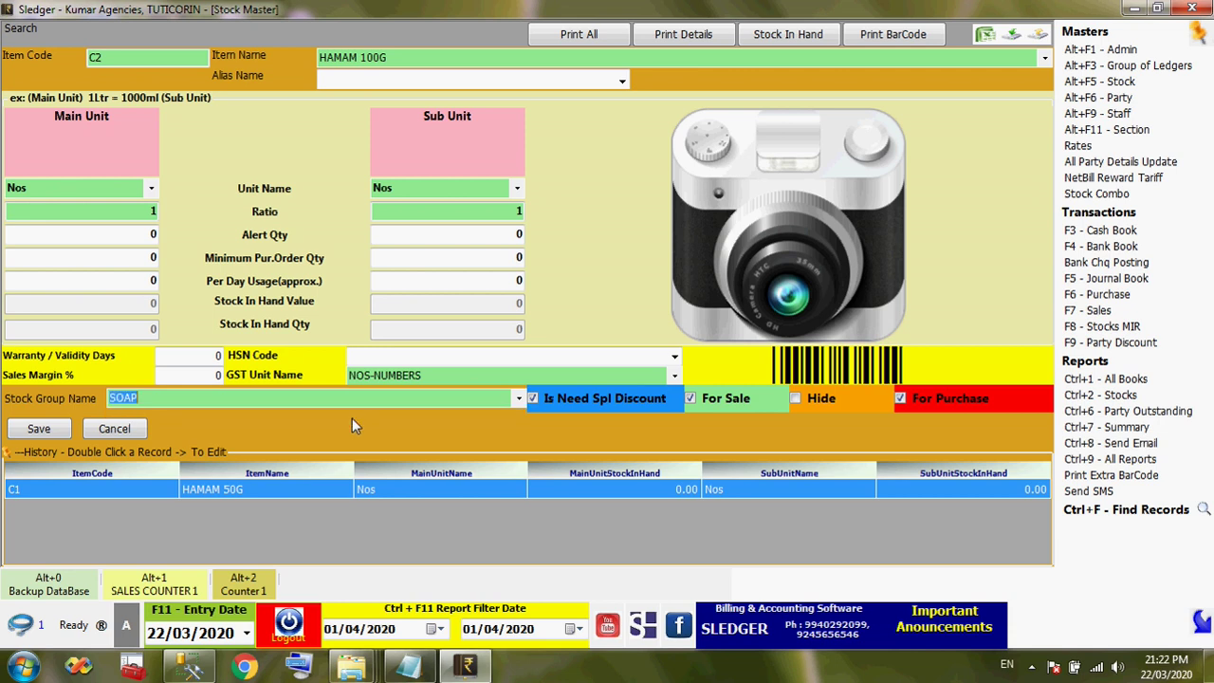
click(152, 398)
click(118, 57)
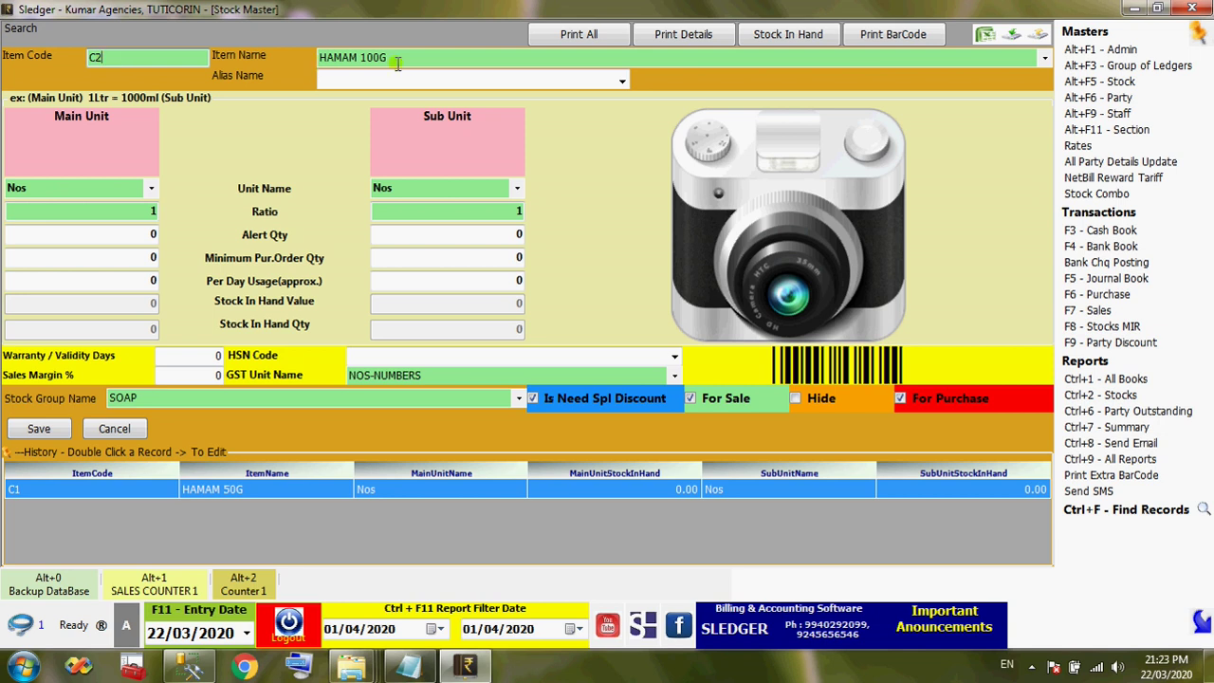
key(Return)
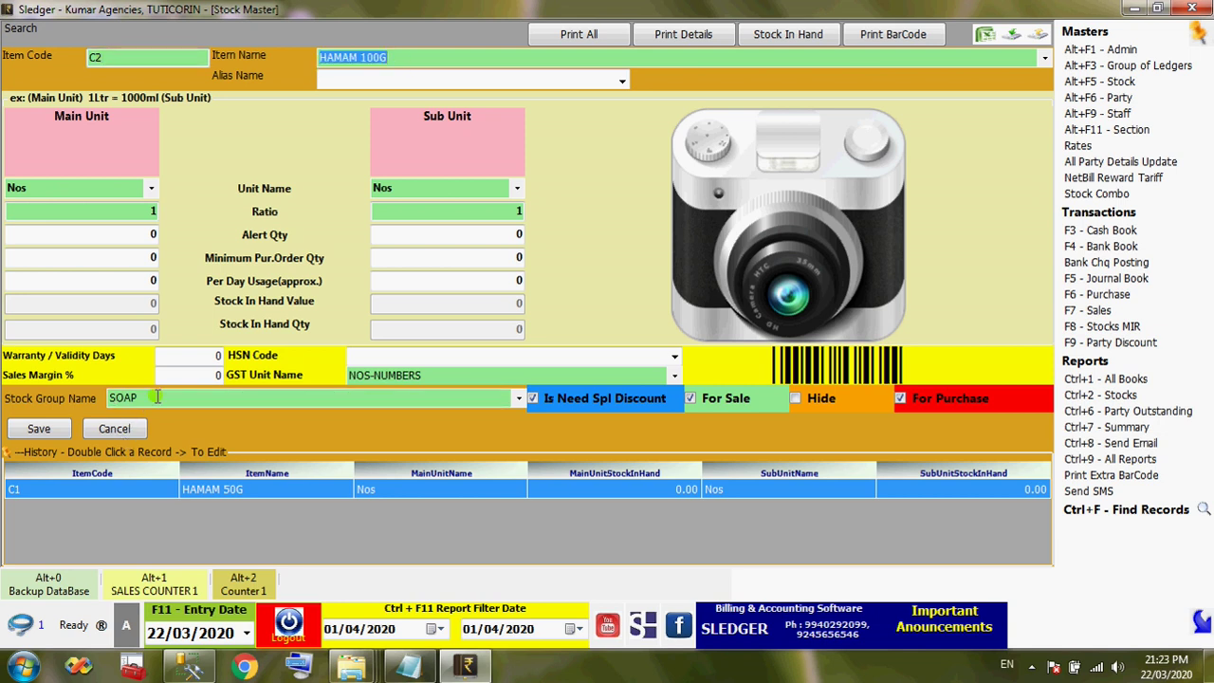
click(157, 397)
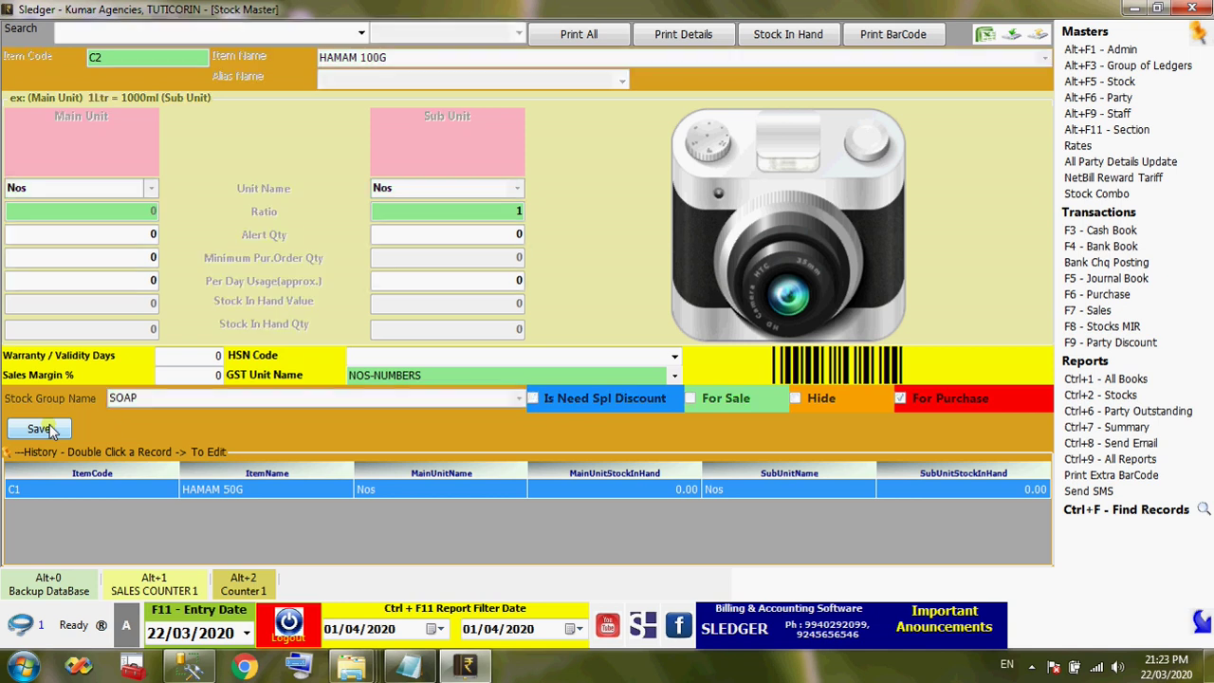
click(52, 430)
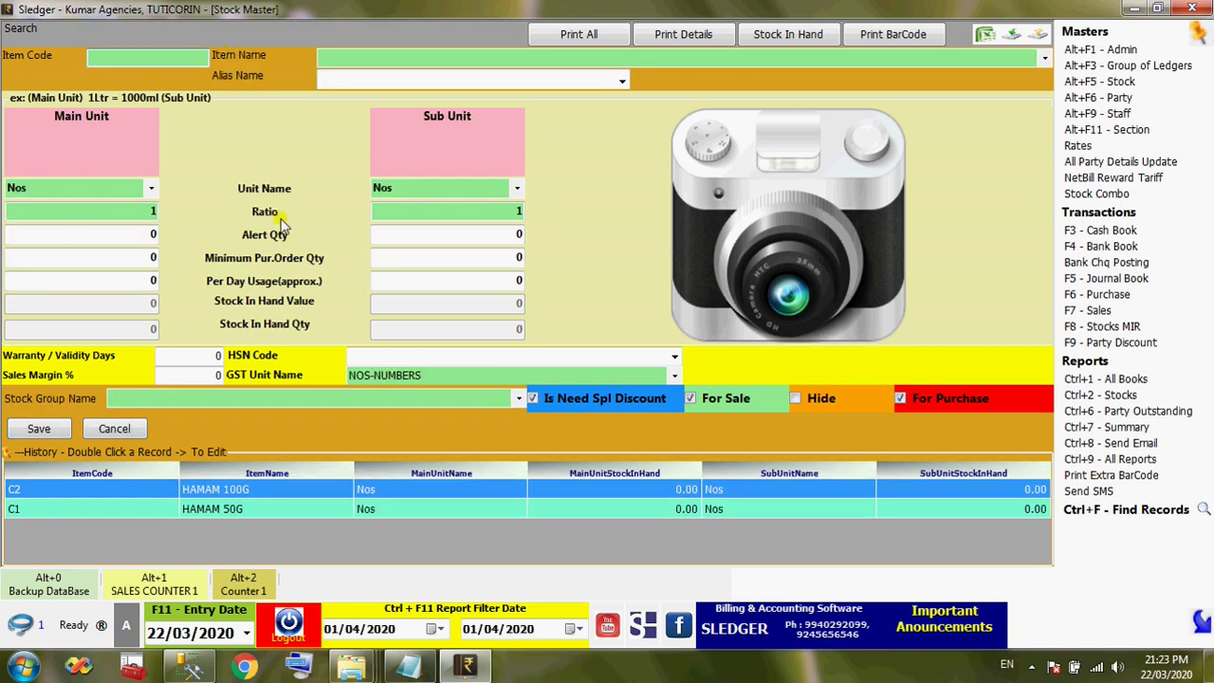
Save stock item C3 RICE BASMATHI in the RICE group, then review notes step 3 on stock rates
text(C3)
key(Return)
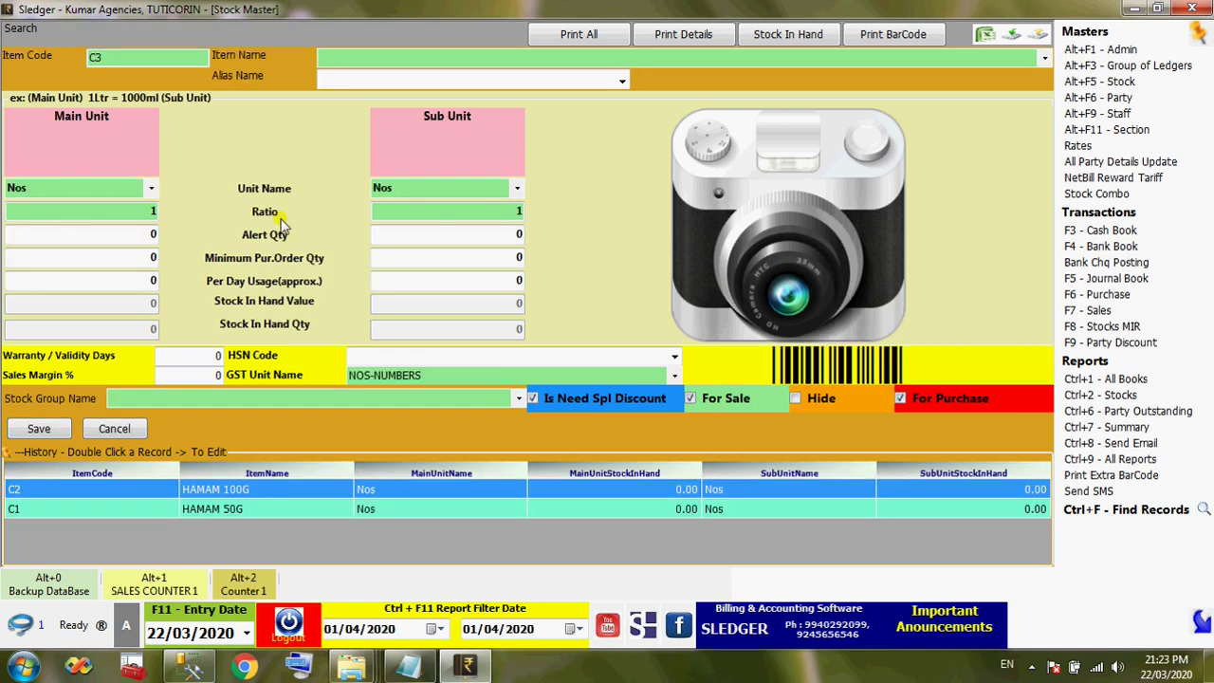
text(RICE)
click(139, 398)
text(RICE)
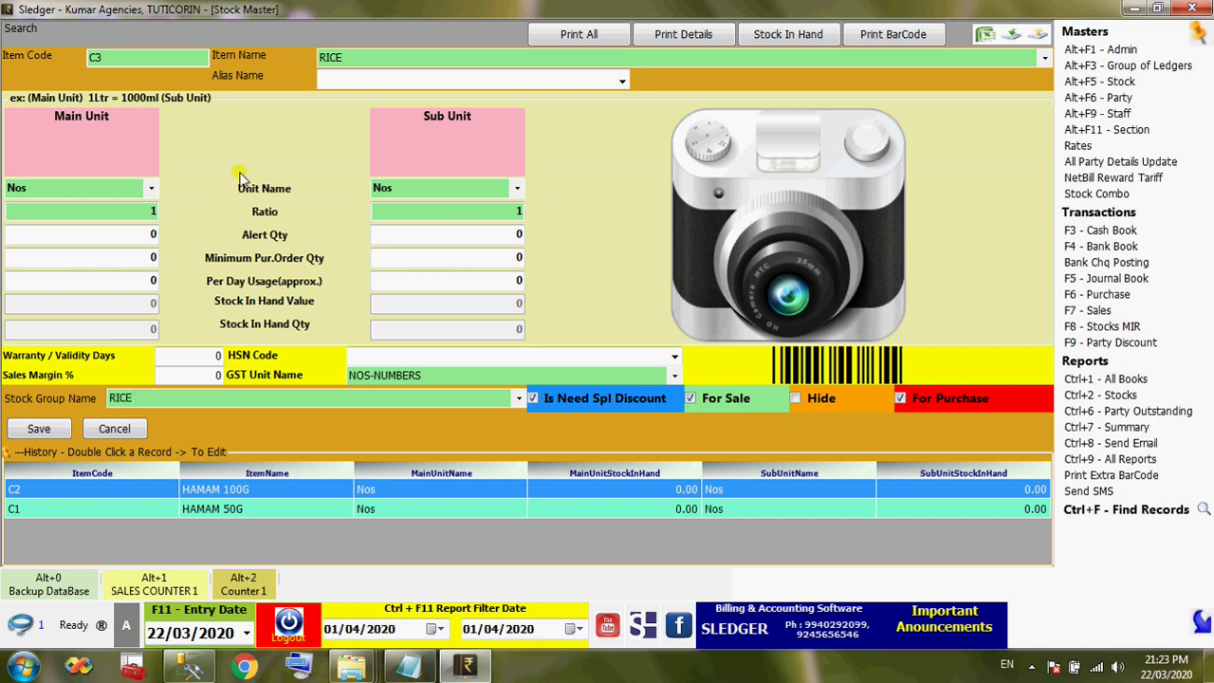
click(393, 59)
text(BASMA)
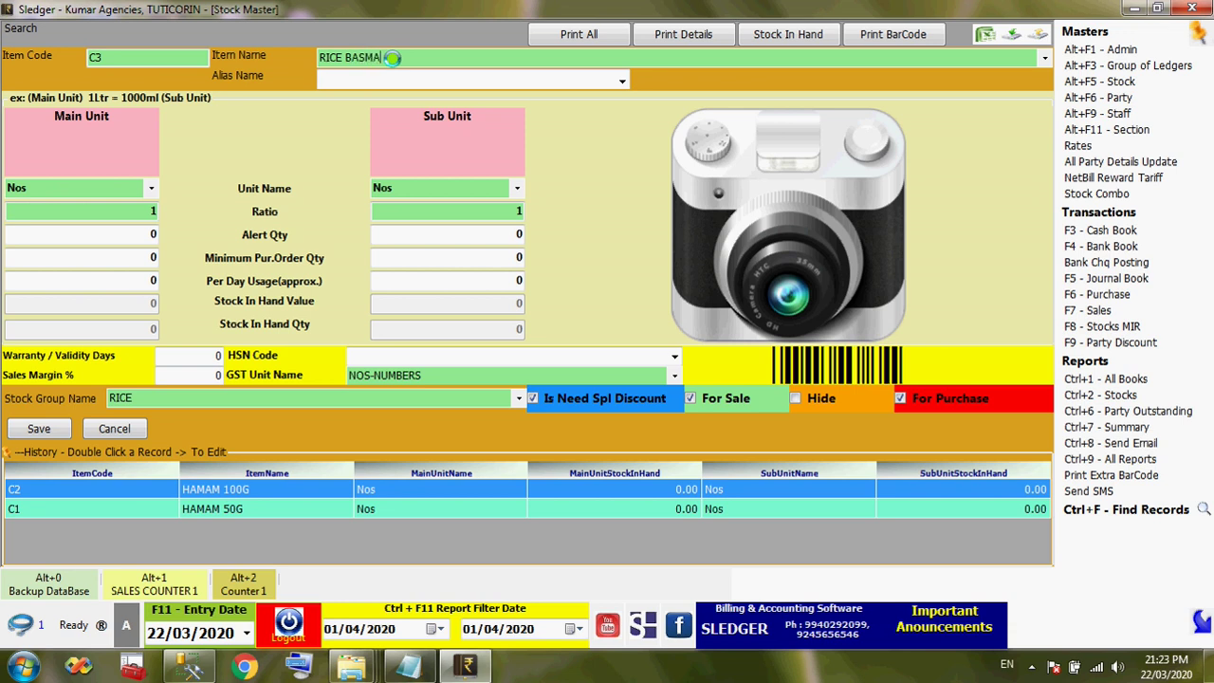
text(THI)
click(45, 431)
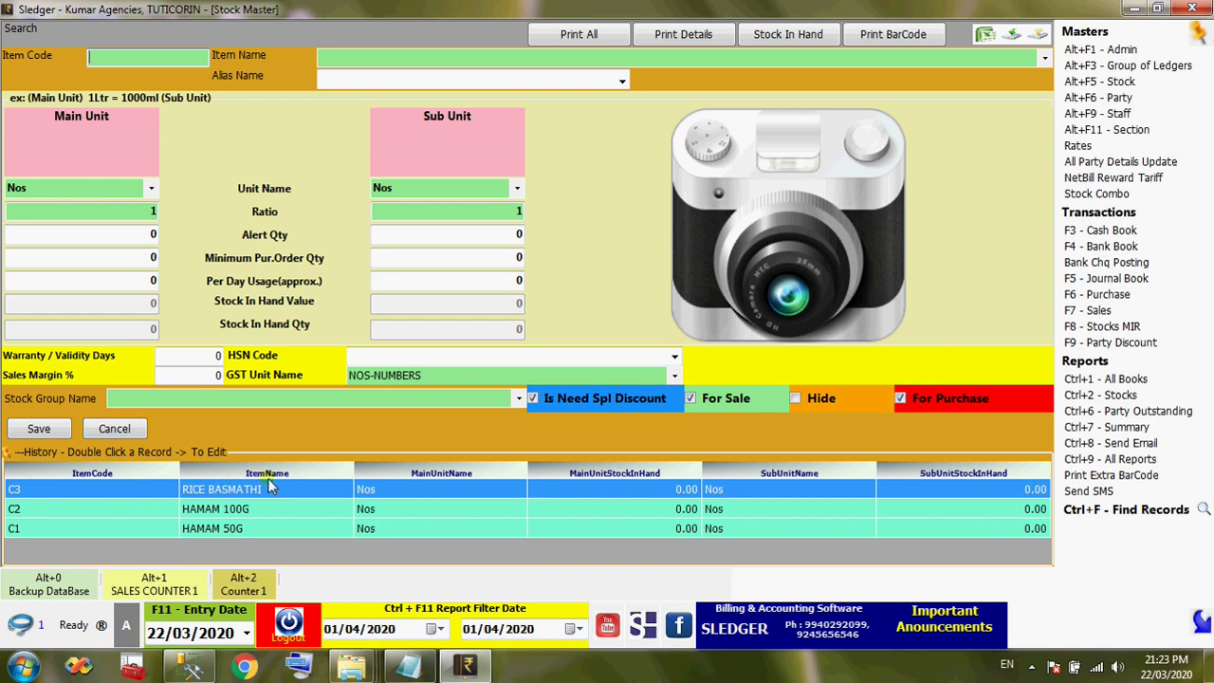
click(424, 669)
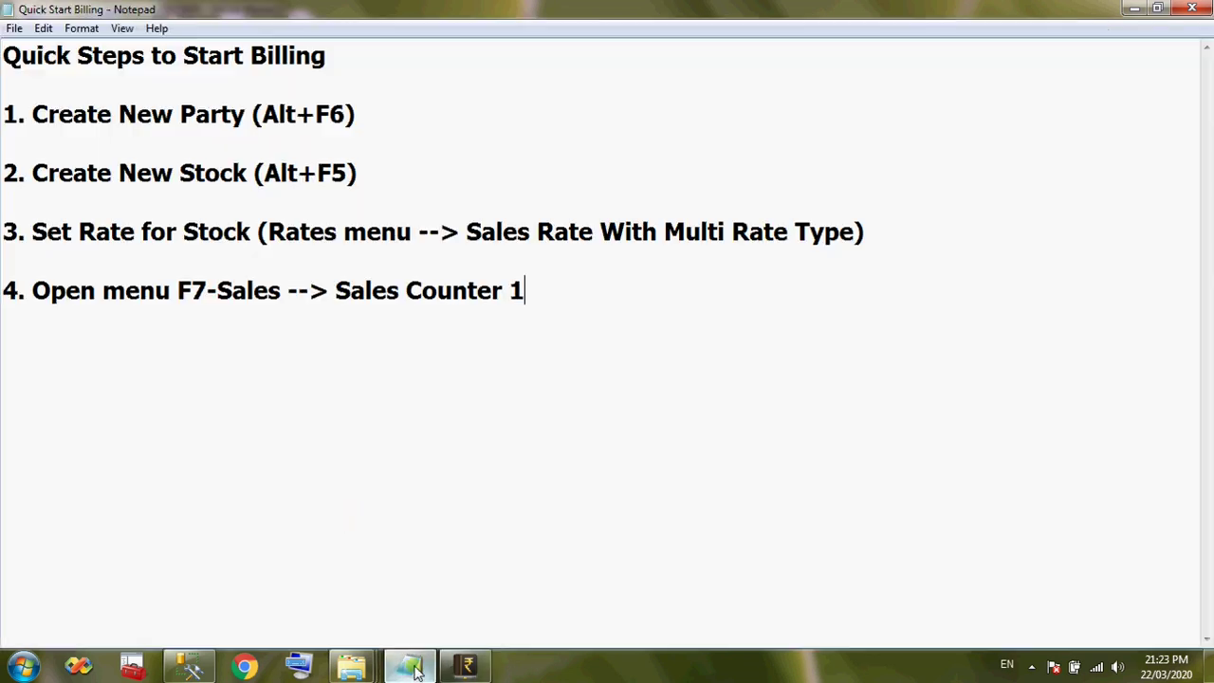
drag(3, 232, 945, 225)
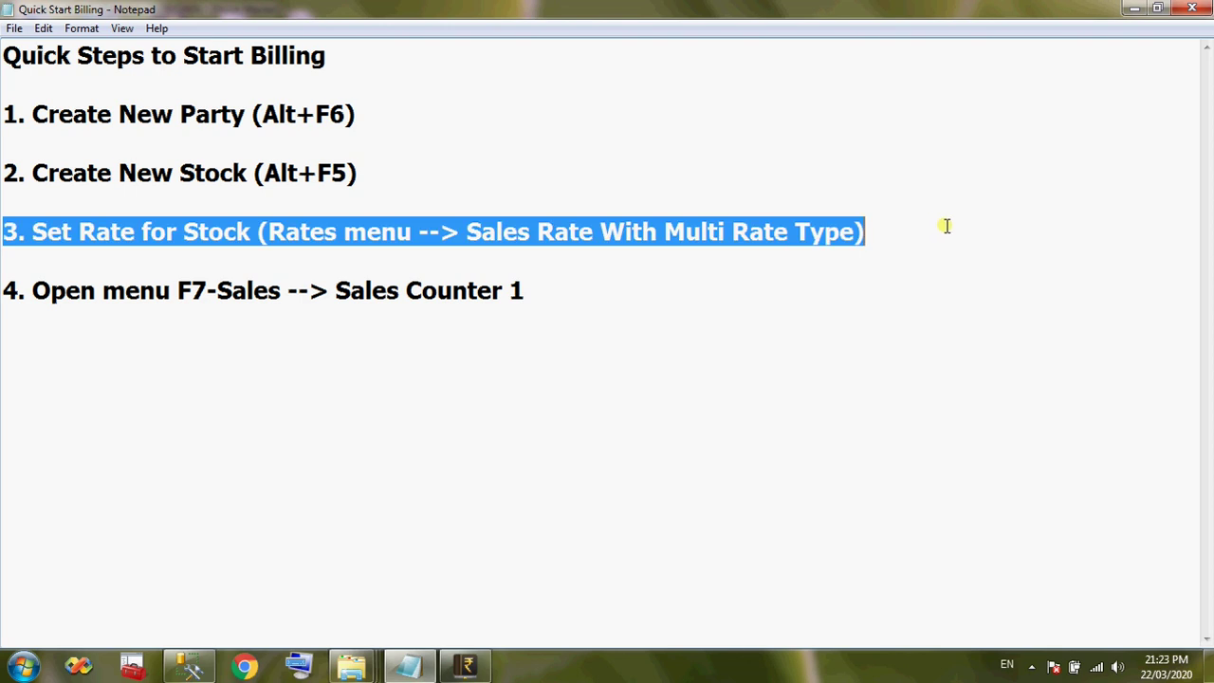
Discard the empty stock form and open Rates '3 Sales Rate With Multi Rate Type'
click(407, 666)
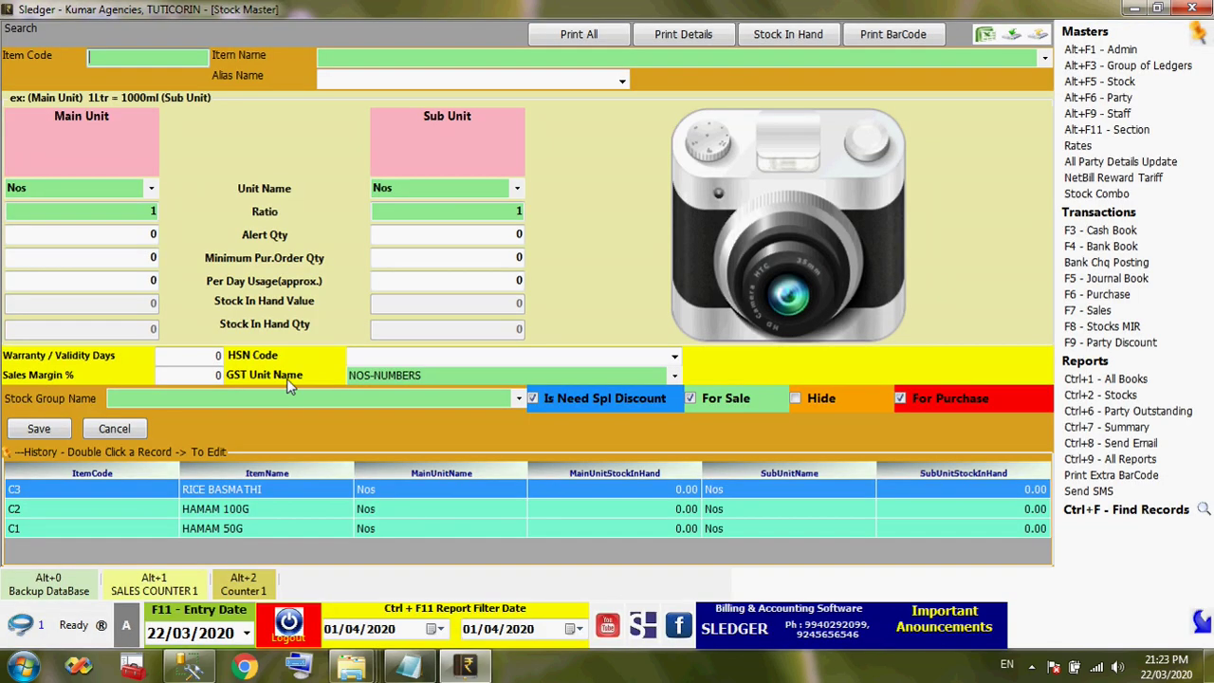
click(122, 432)
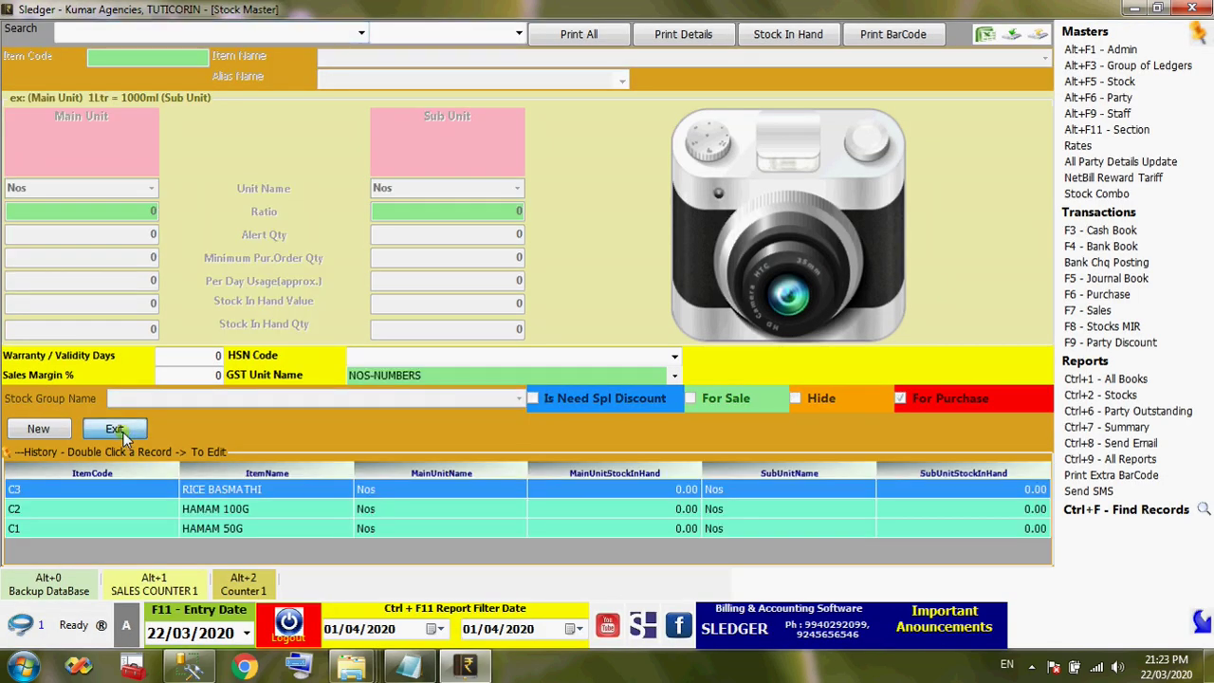
click(1078, 146)
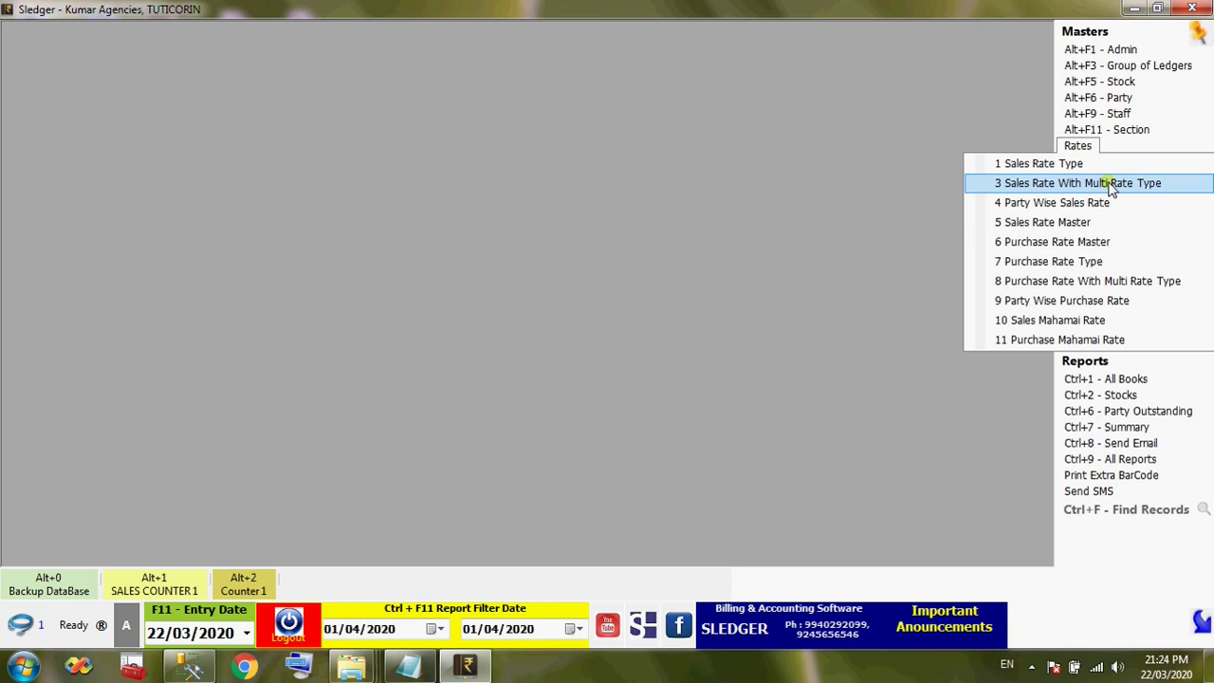
click(1111, 185)
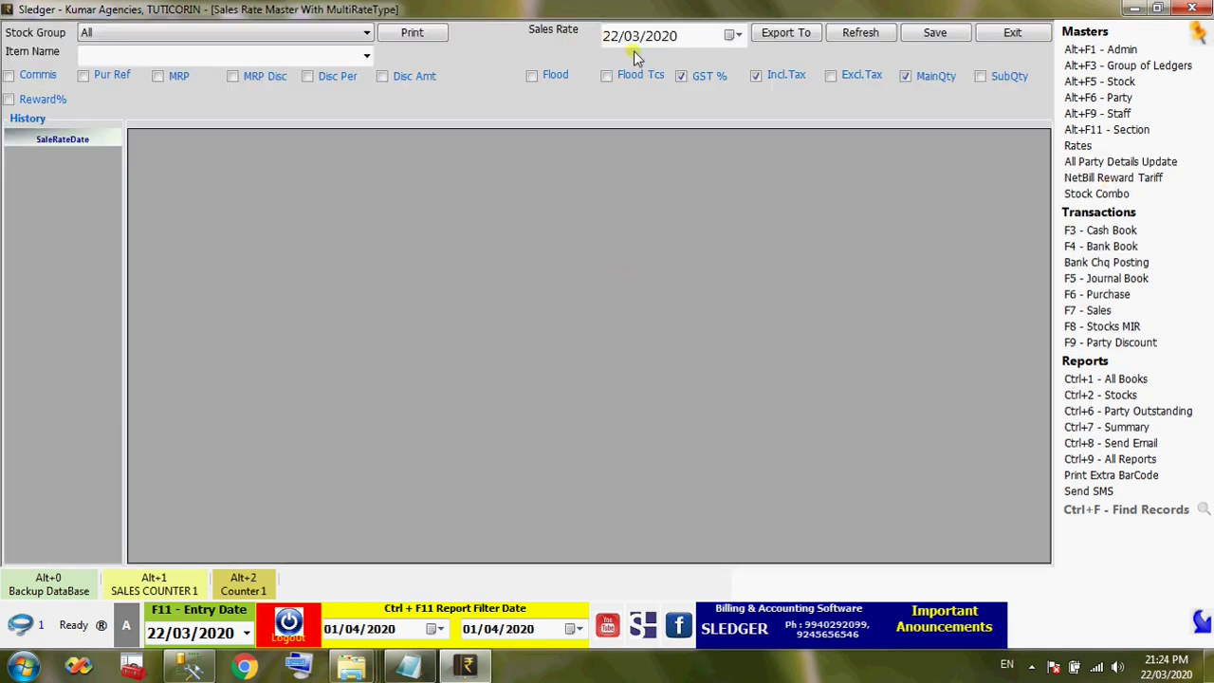
Change the rate date to 01/03/2020 and refresh to list the three stock items
text(01)
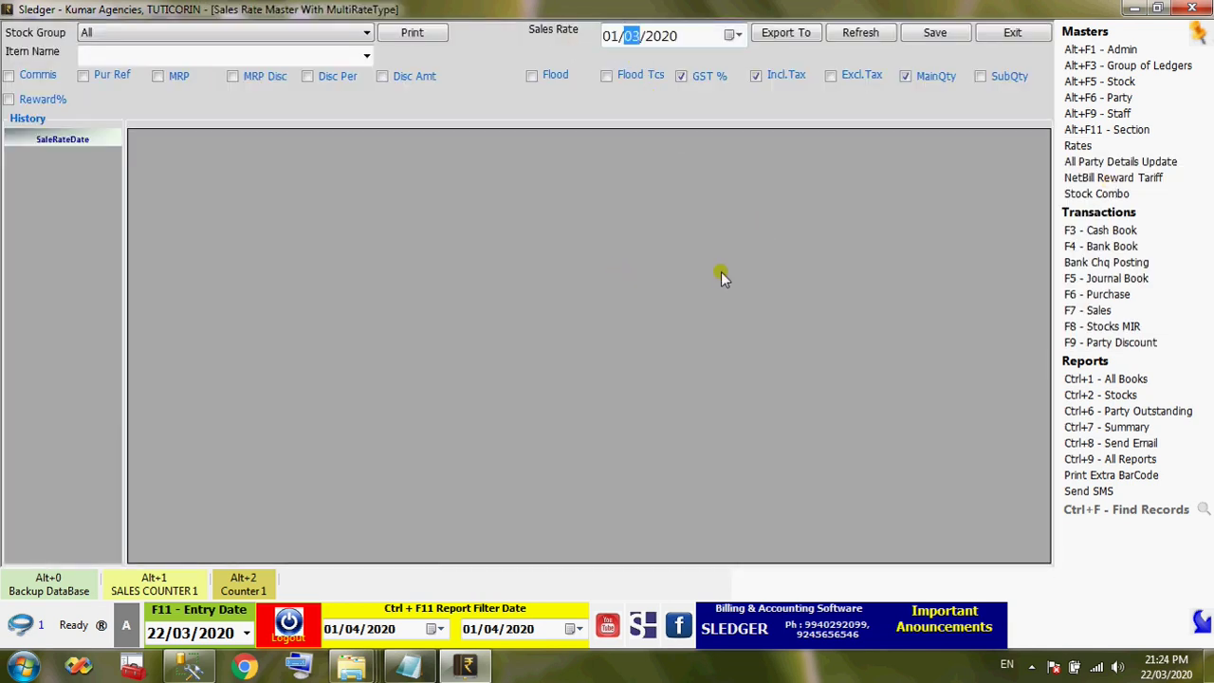
click(630, 42)
click(623, 45)
click(632, 43)
click(870, 34)
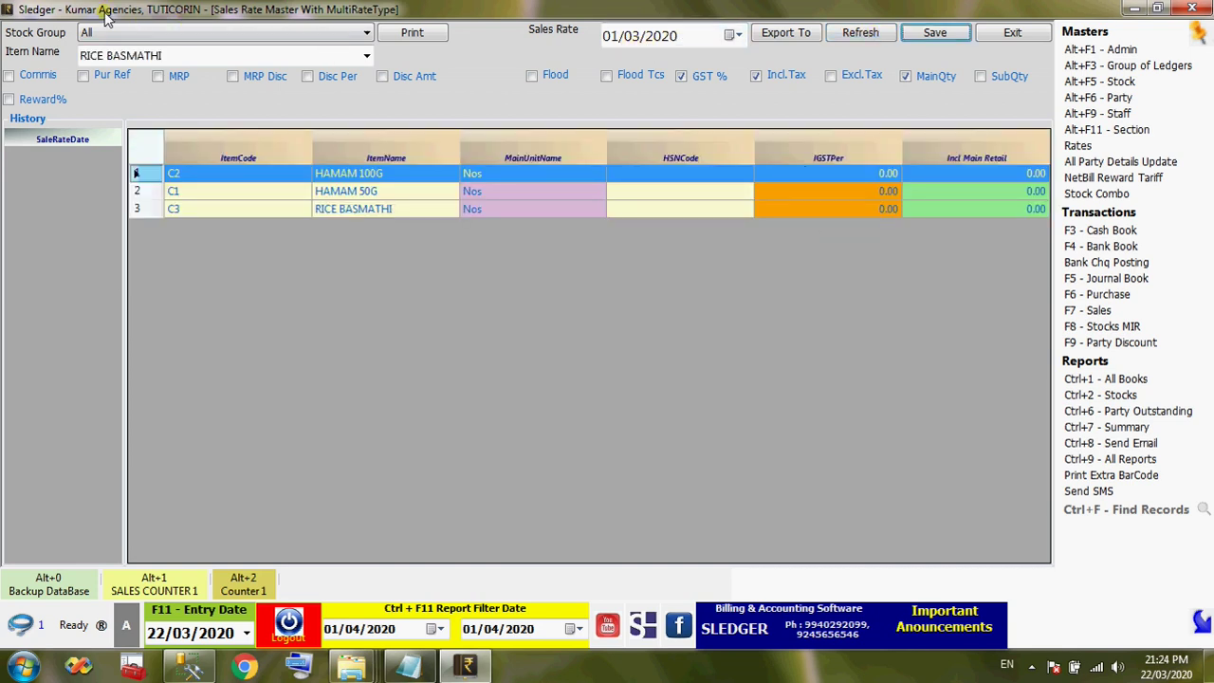
Enter Incl Main Retail rates: 50 for HAMAM 100G, 20 for HAMAM 50G, 80 for RICE BASMATHI
click(613, 39)
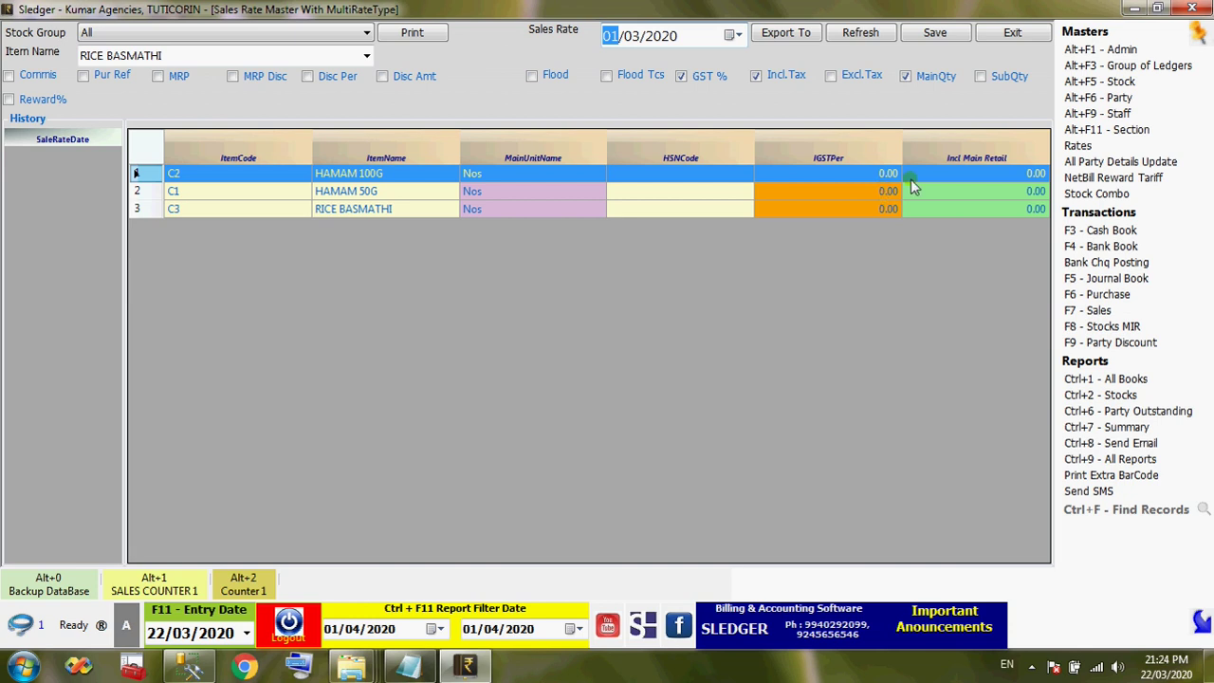
click(981, 191)
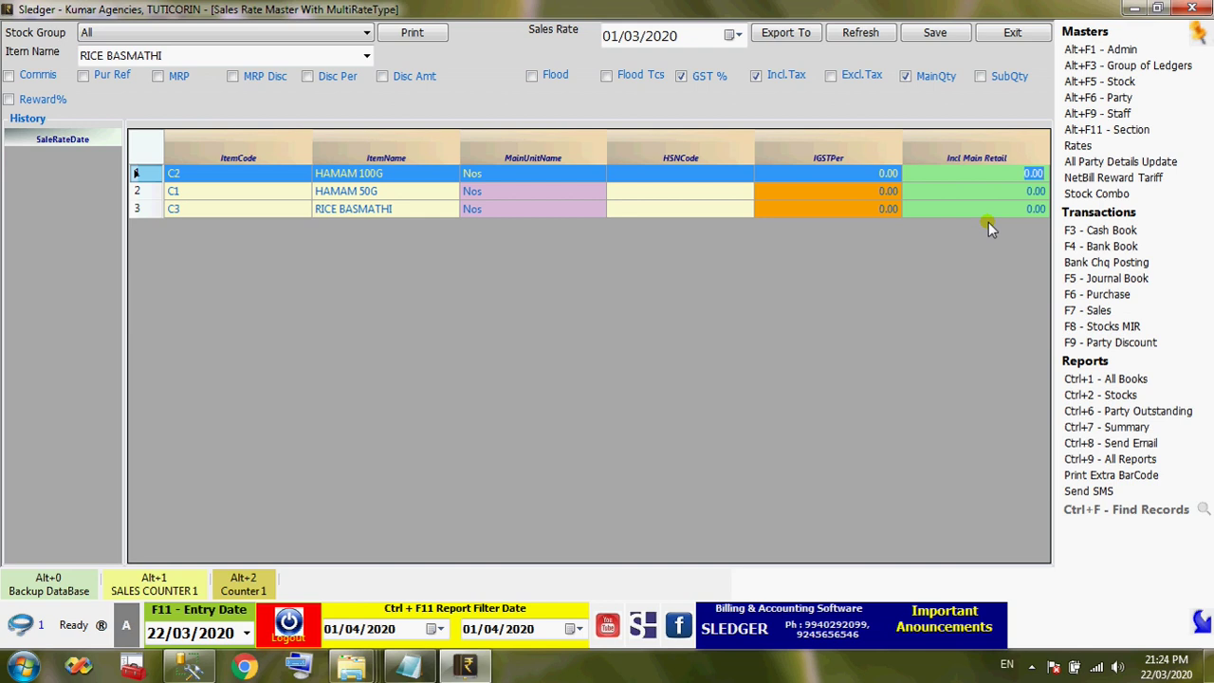
text(50)
key(Return)
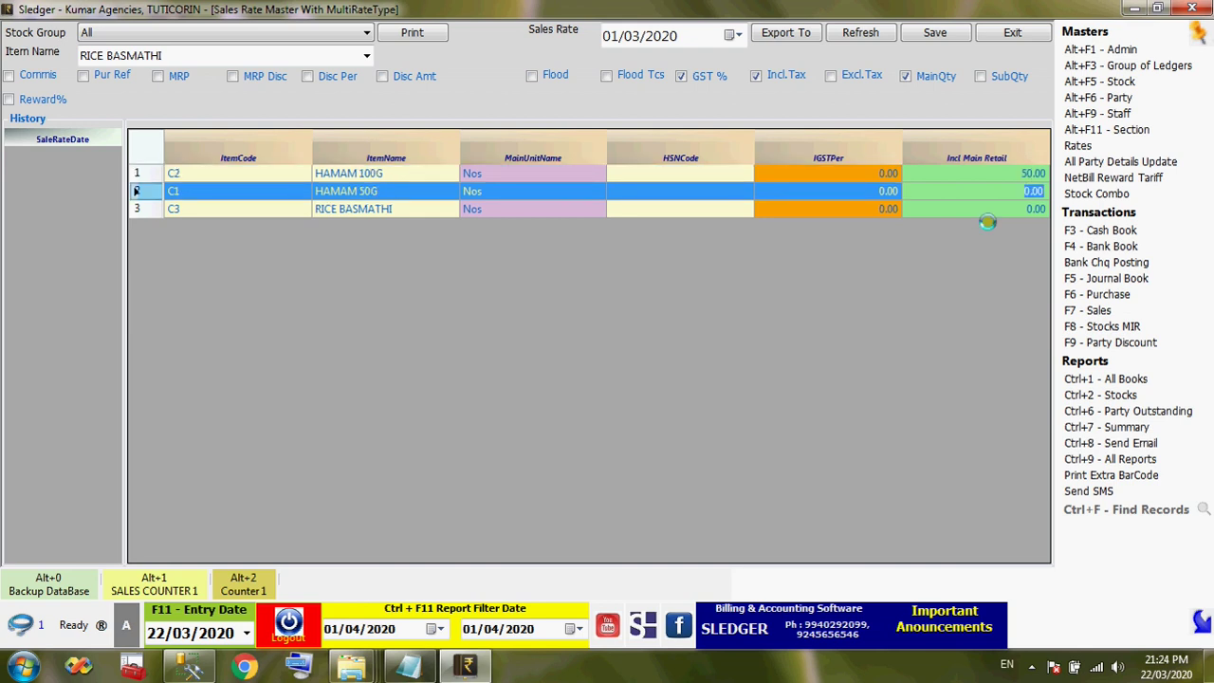
text(20)
key(Return)
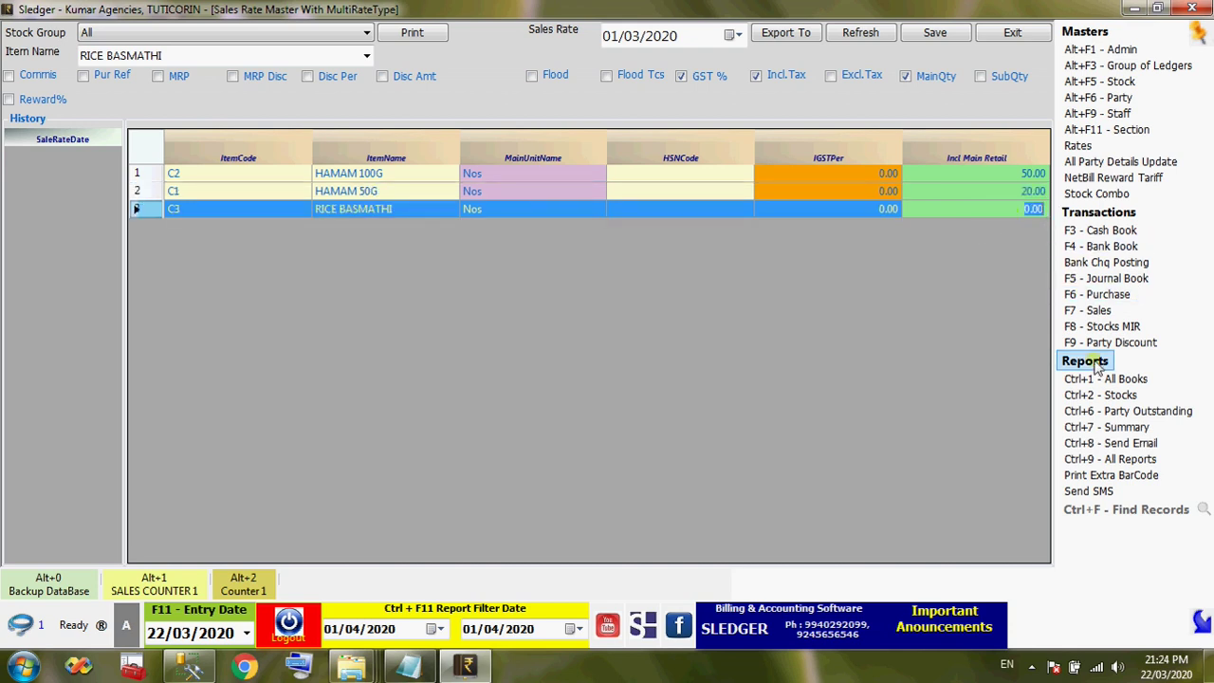
text(80)
key(Return)
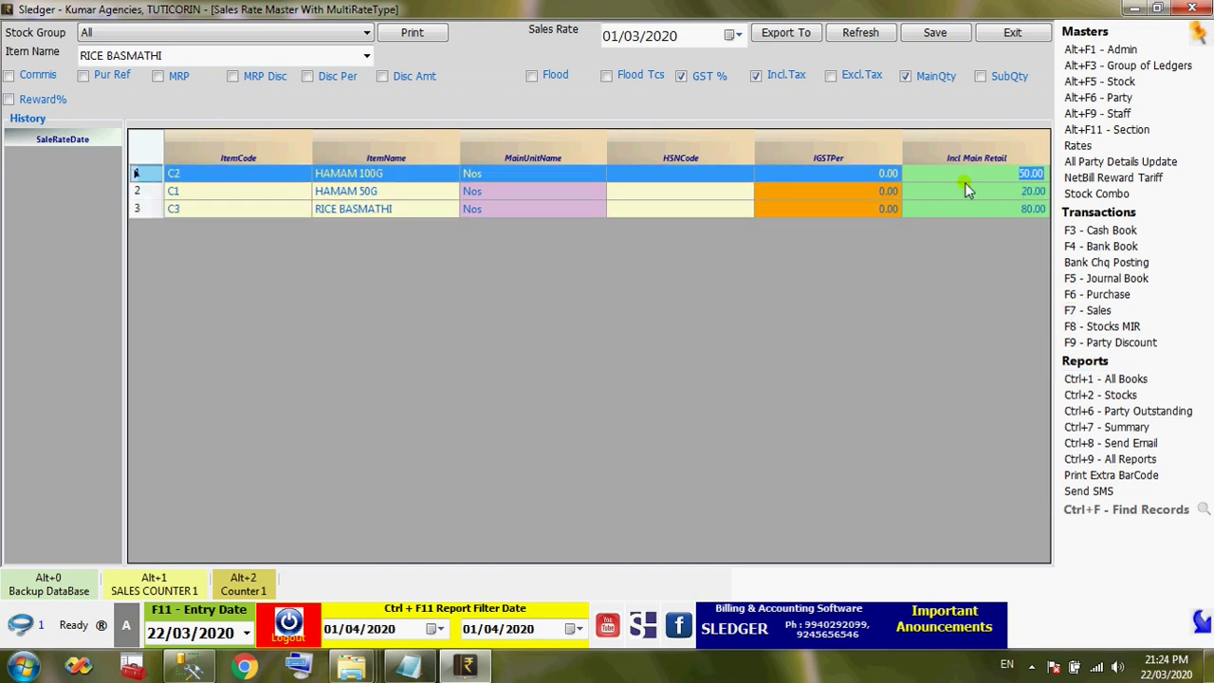
click(874, 177)
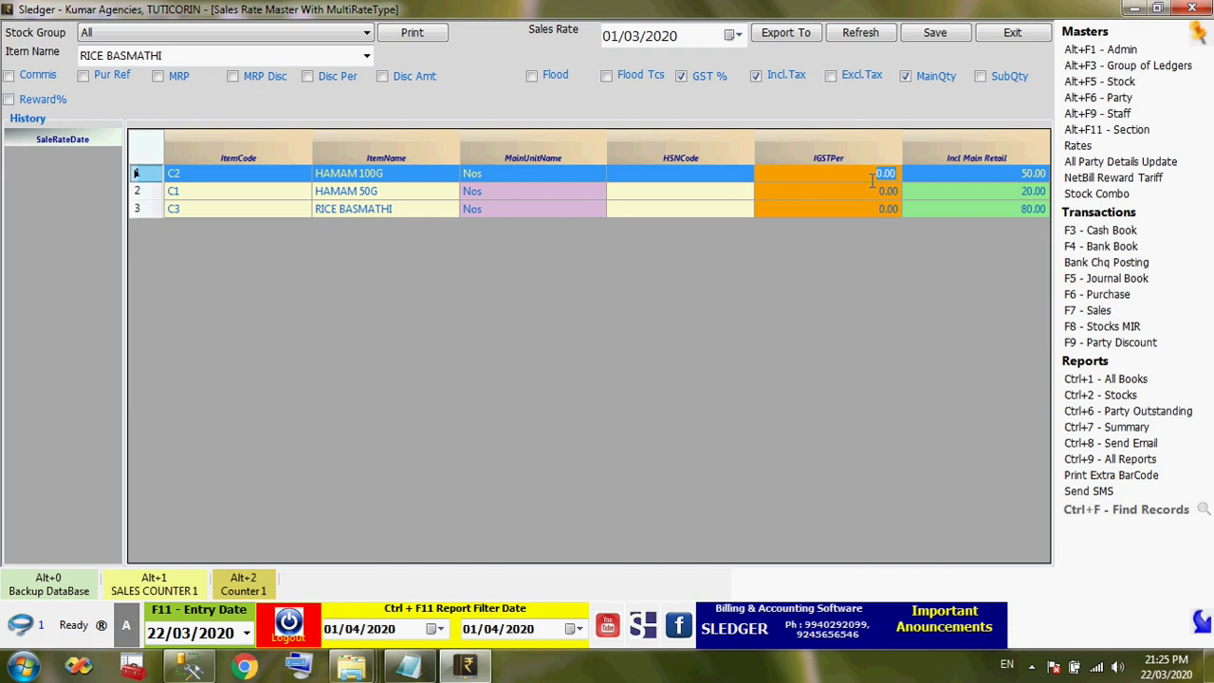
Enter IGSTPer 5 for HAMAM 100G and HAMAM 50G and 18 for RICE BASMATHI
click(888, 301)
text(1)
text(8)
key(Return)
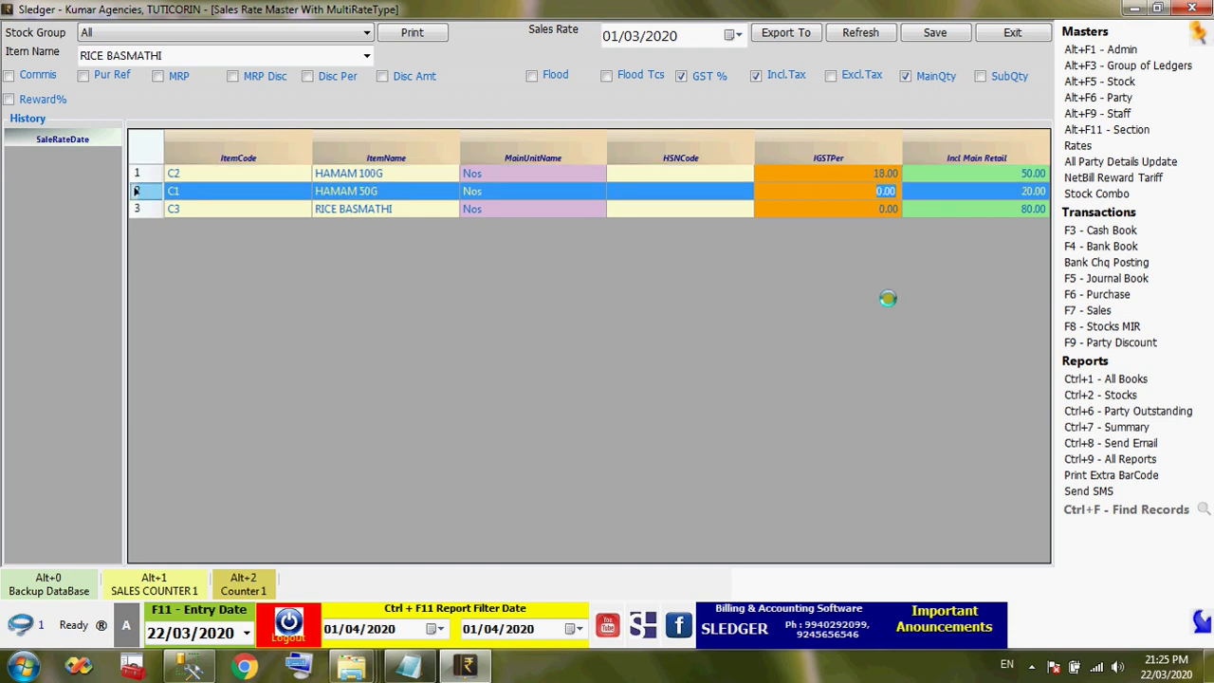
text(18)
key(Return)
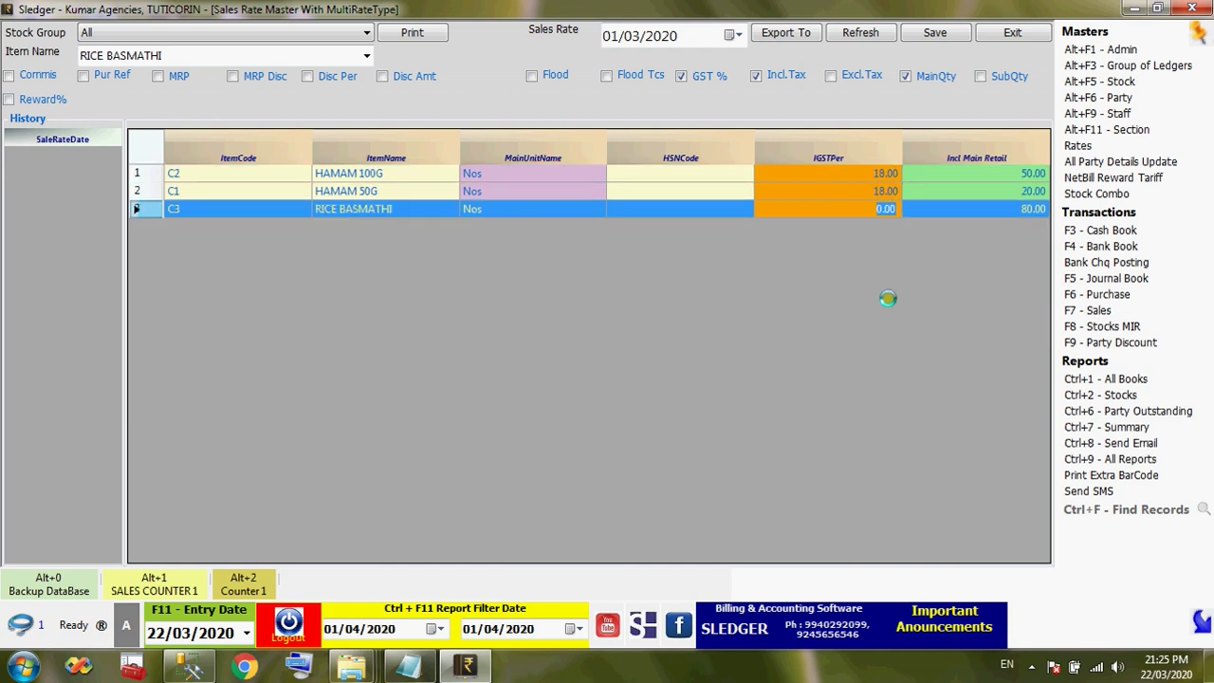
text(18)
key(Return)
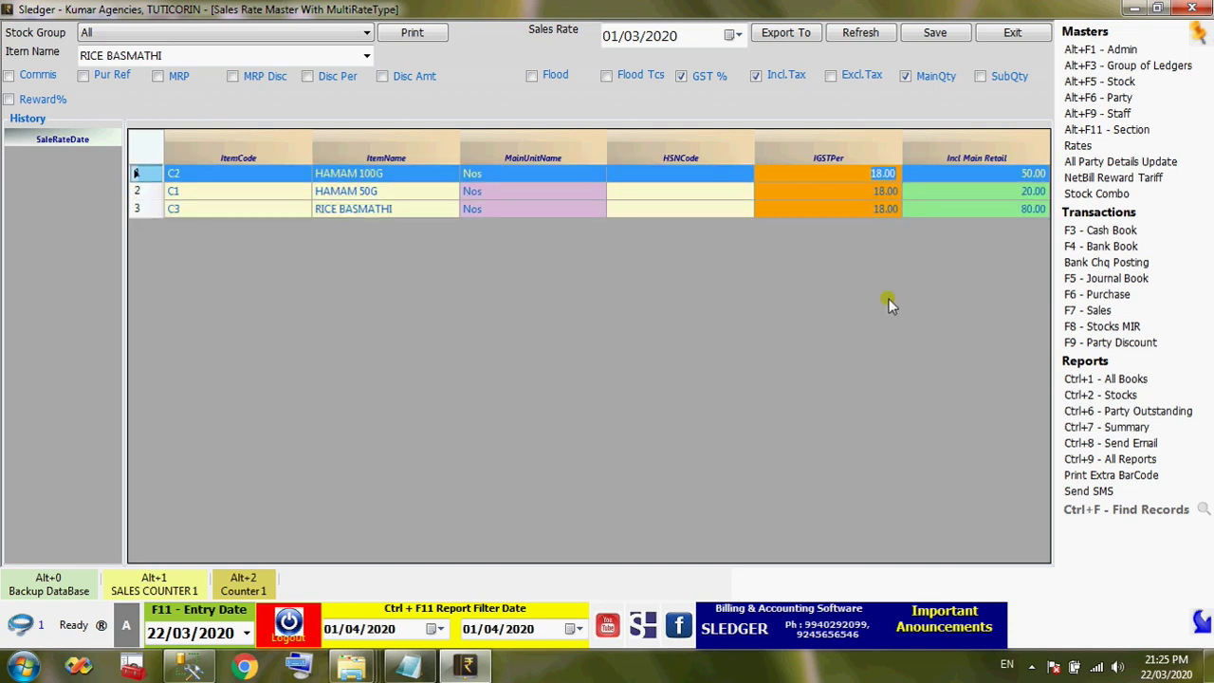
text(5)
key(Return)
text(5)
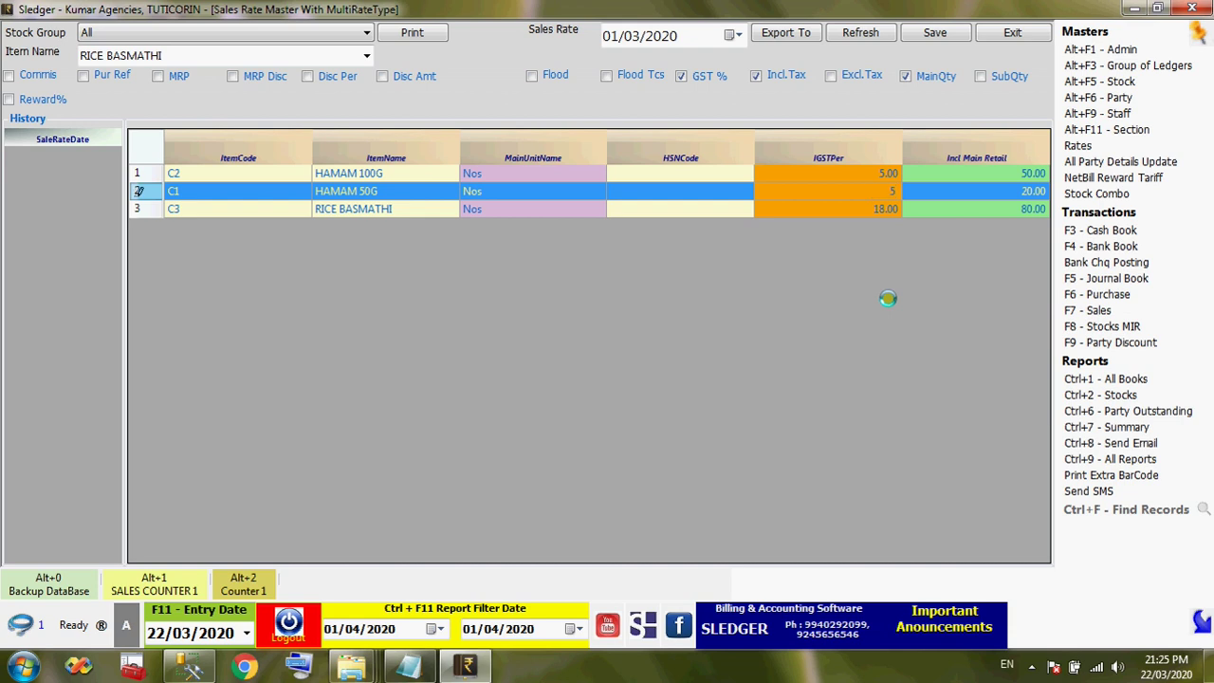
key(Return)
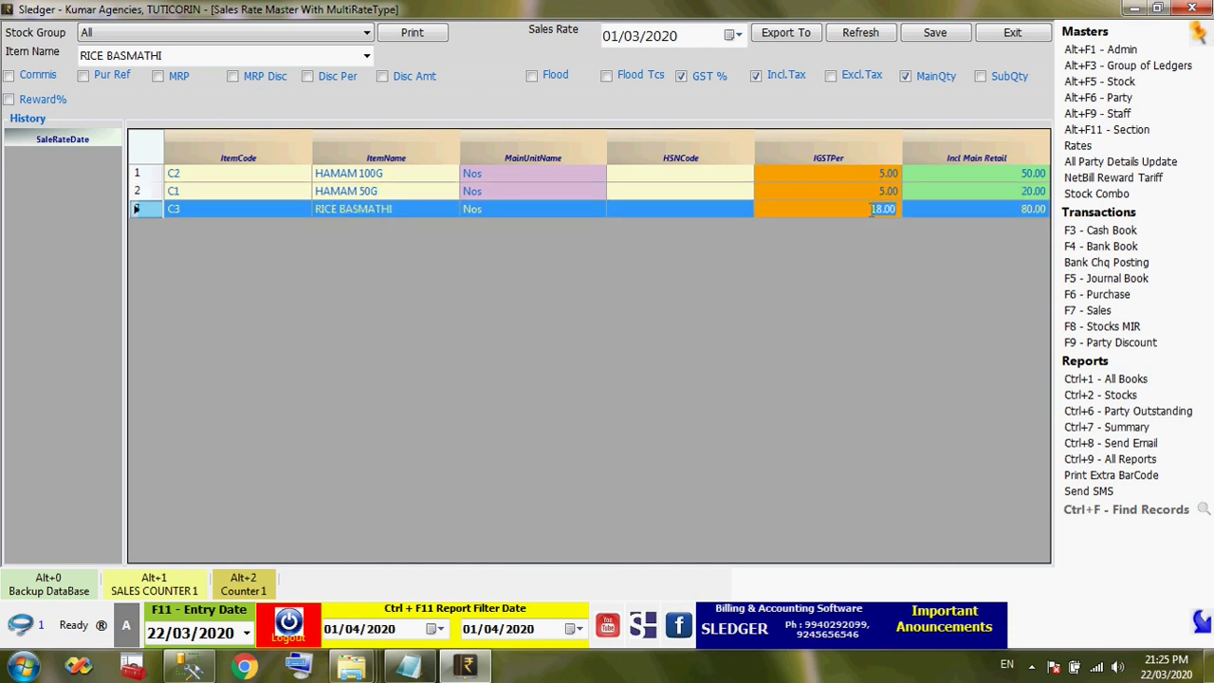
click(891, 192)
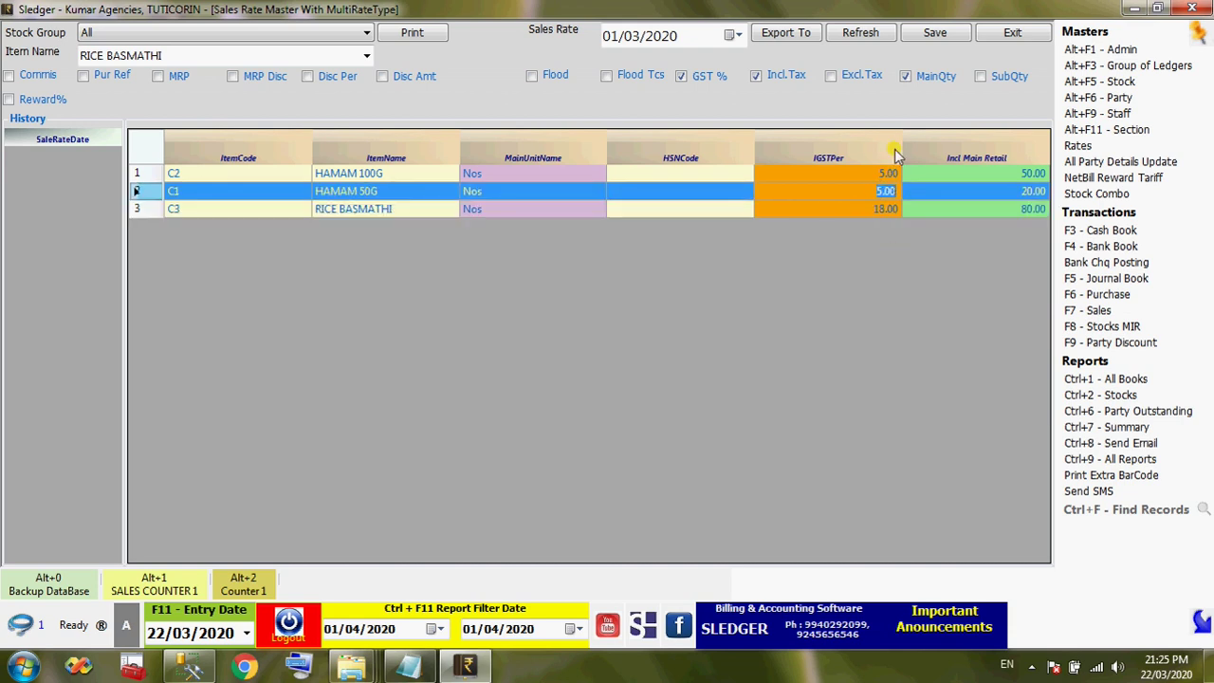
Save the sales rates, acknowledge the saved message, and reload the 01/Mar/2020 entry
click(937, 34)
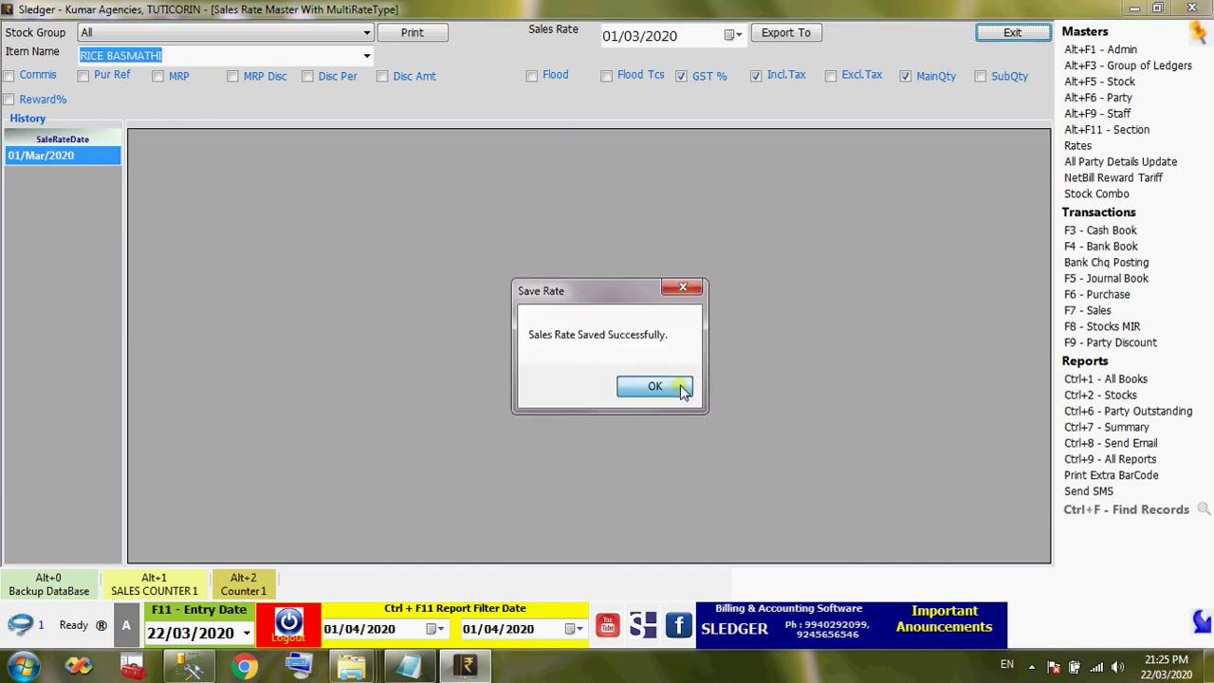
click(688, 389)
click(92, 161)
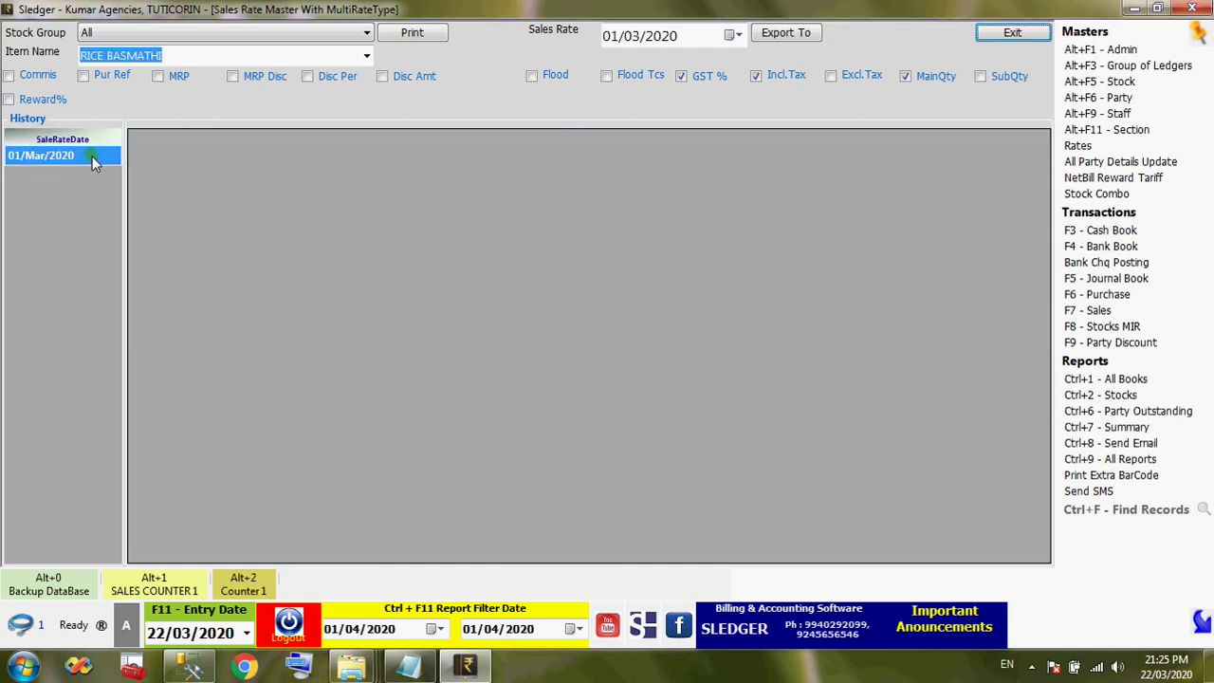
click(81, 154)
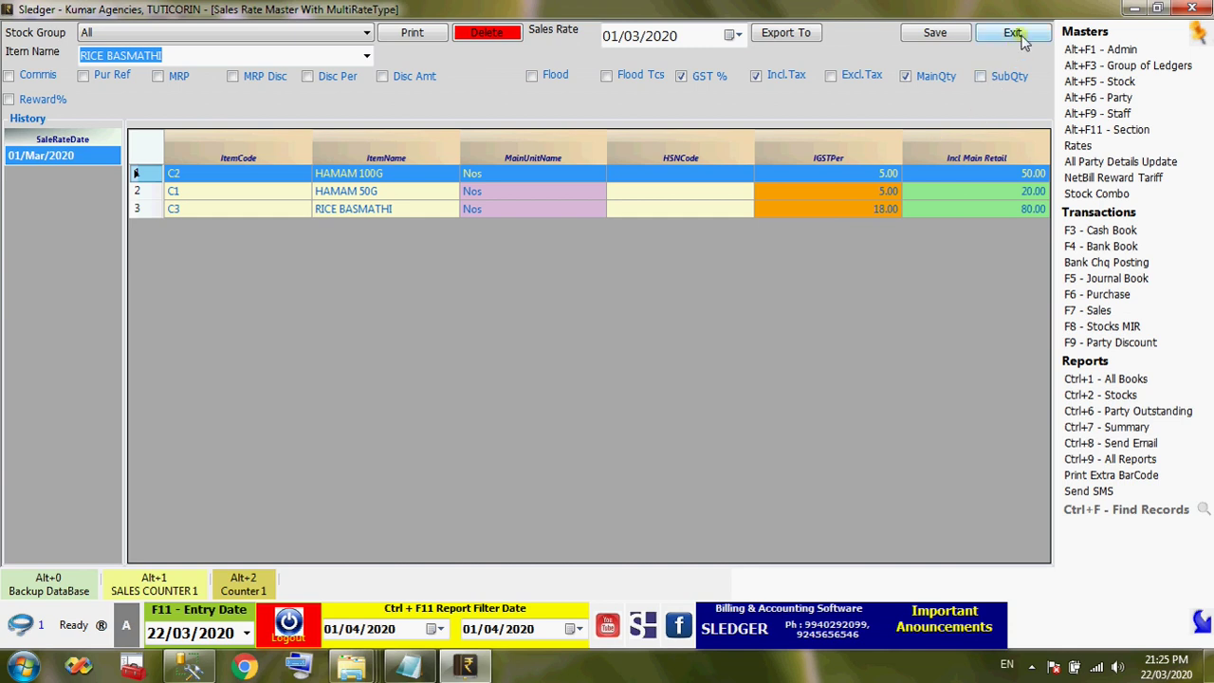
Exit the sales rate form and select the fourth quick-start step line
click(1021, 34)
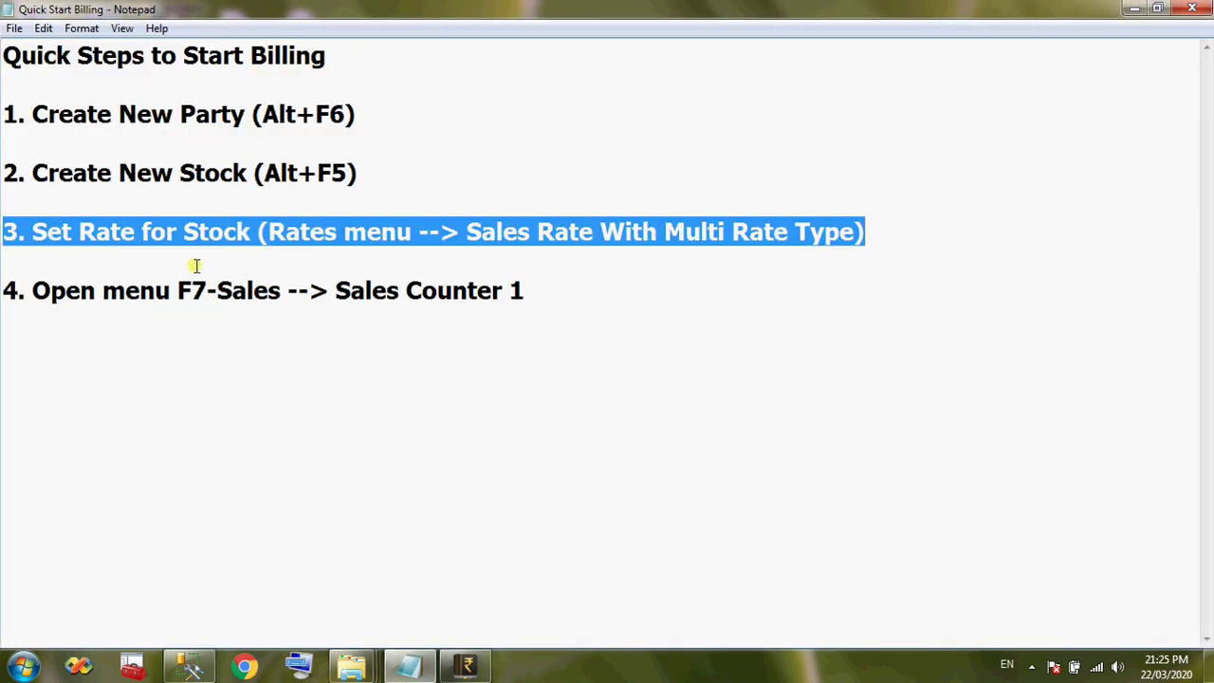
click(548, 265)
key(shift+Home)
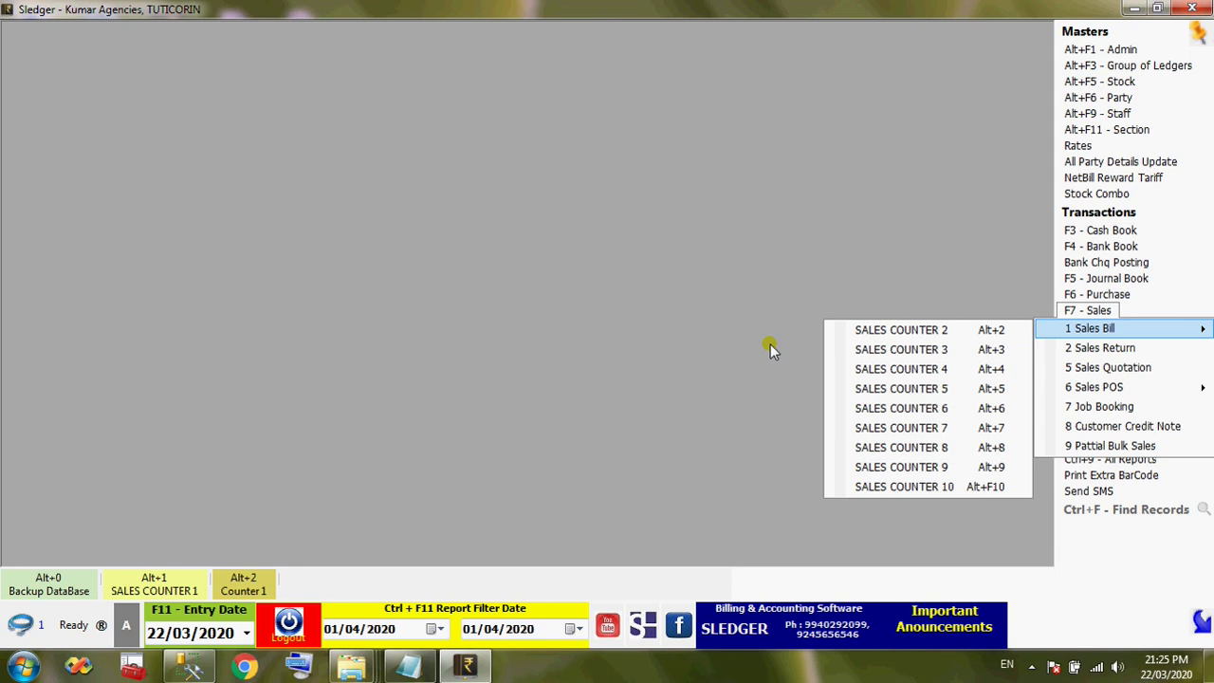
Dismiss the Sales submenu and open SALES COUNTER 1 (Alt+1)
click(740, 343)
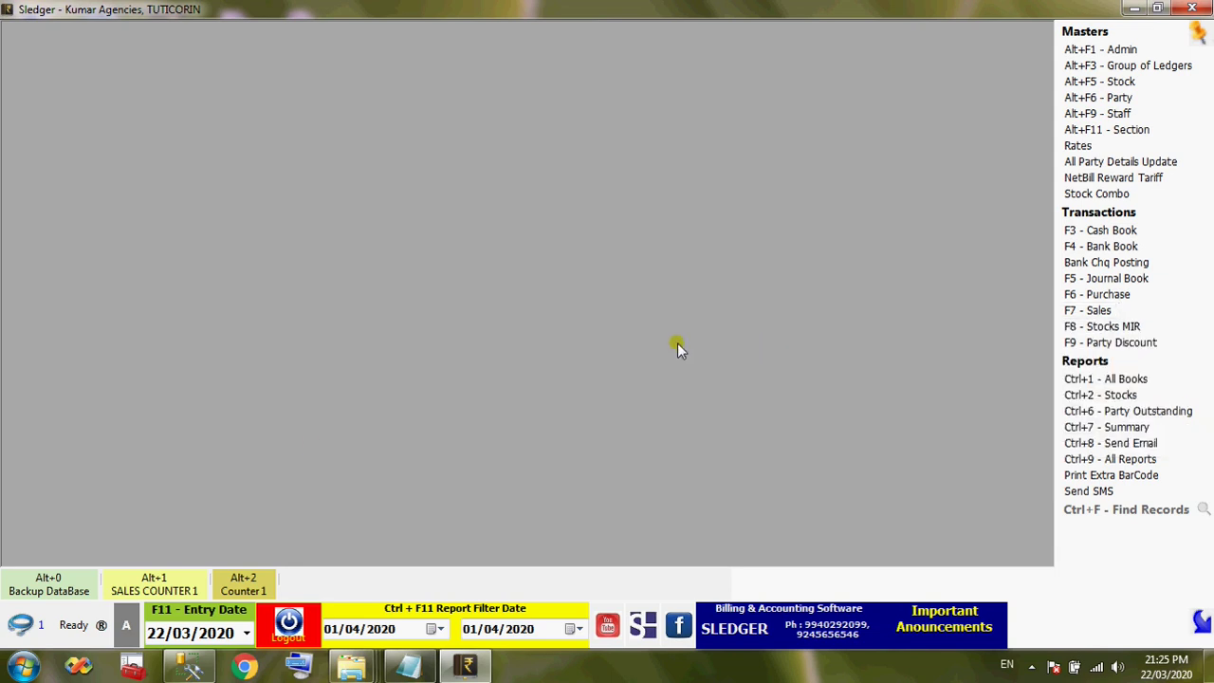
click(177, 590)
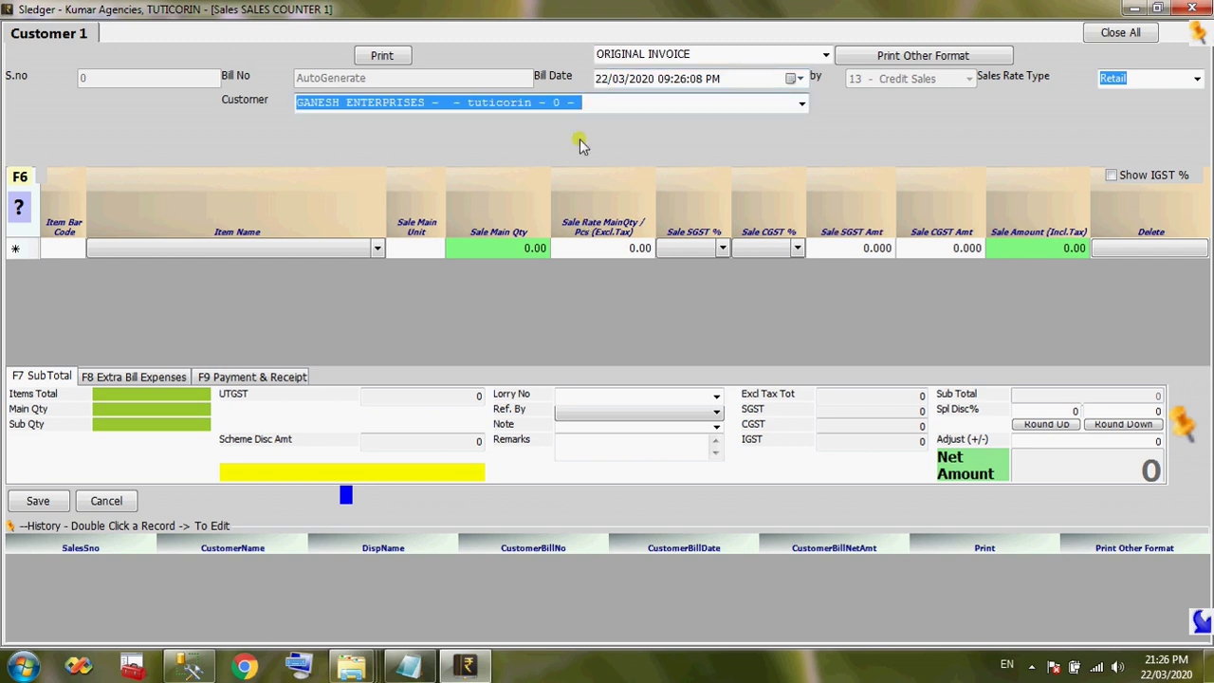
Choose GANESH ENTERPRISES as customer and add HAMAM 50G with quantity 5
click(803, 106)
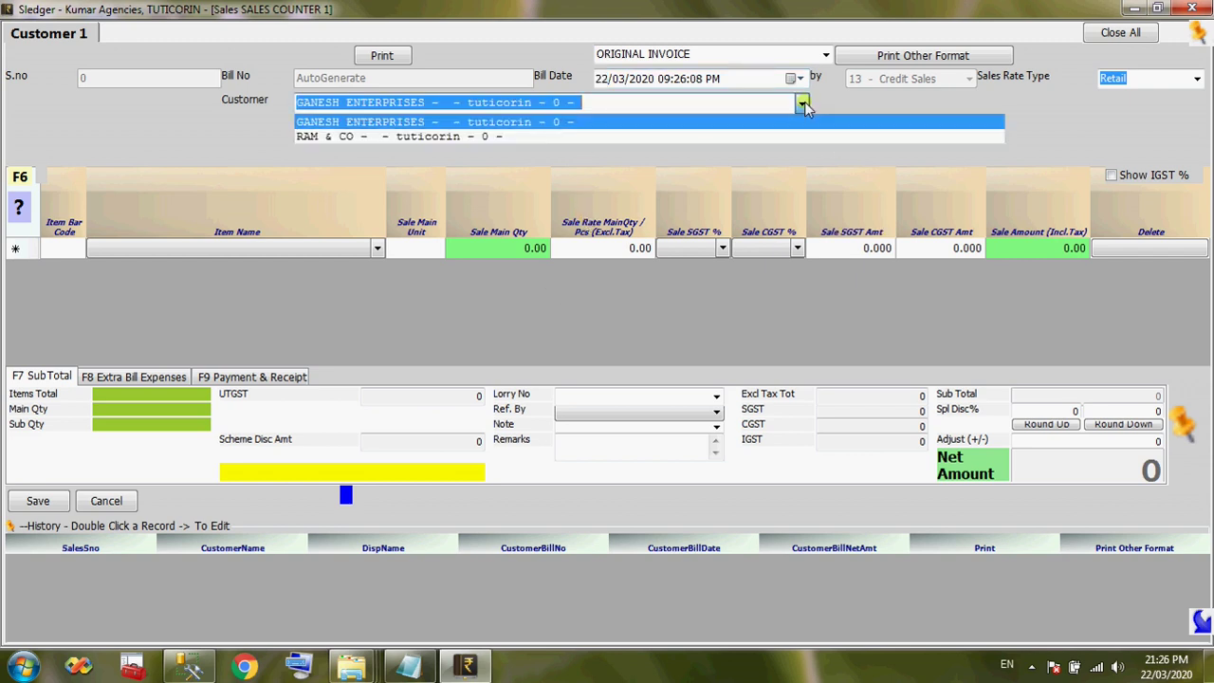
click(606, 122)
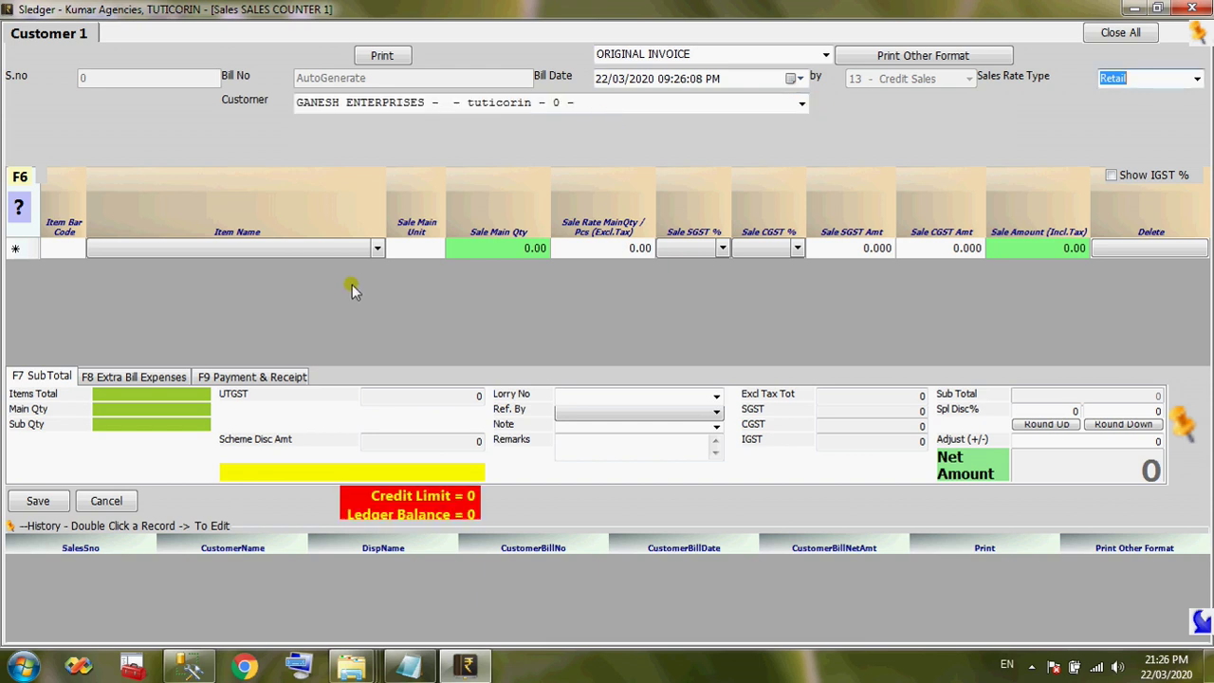
key(Return)
click(377, 248)
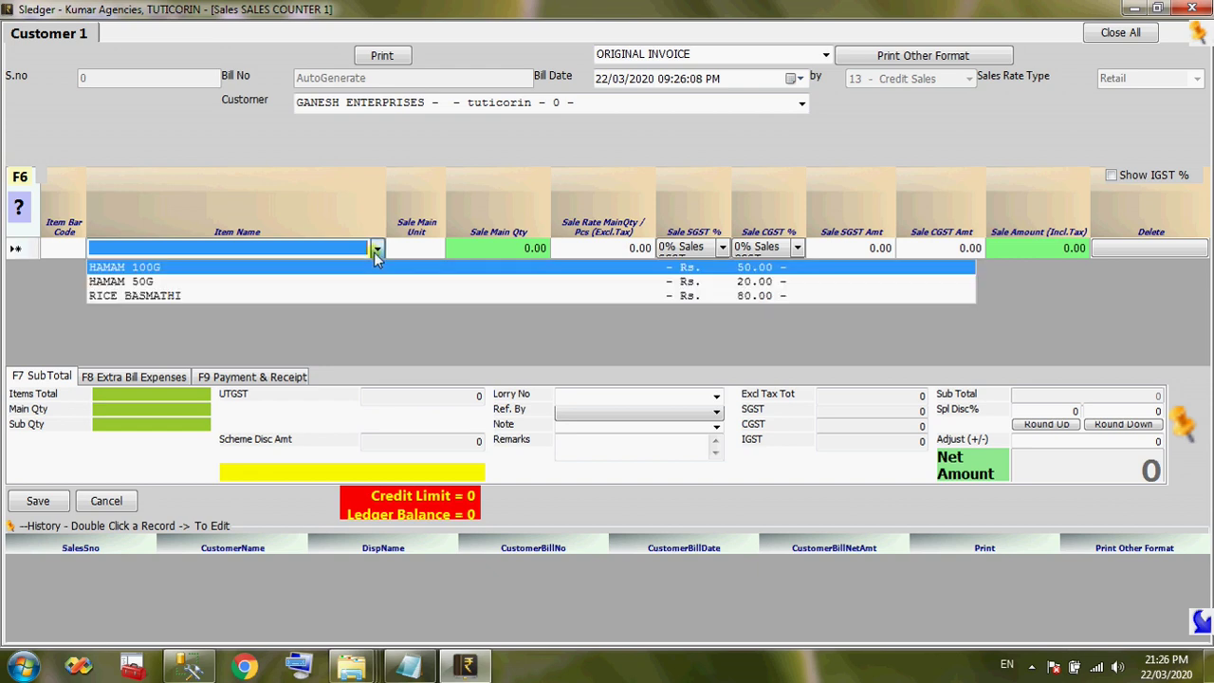
click(275, 282)
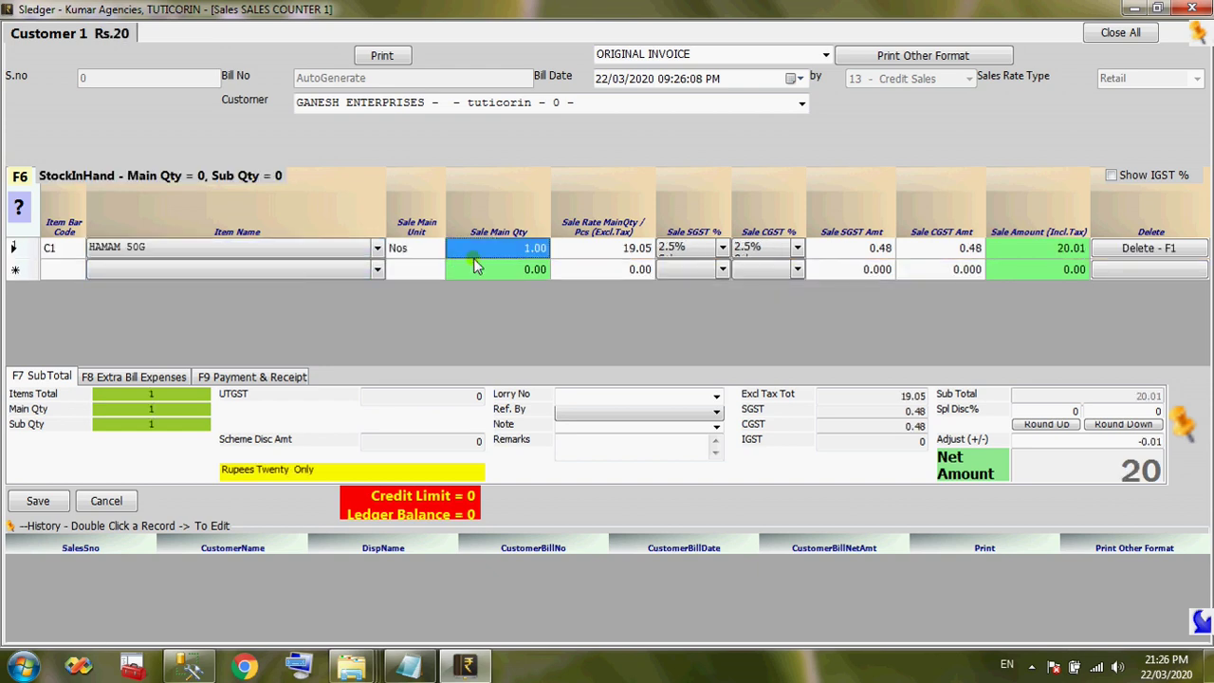
text(5)
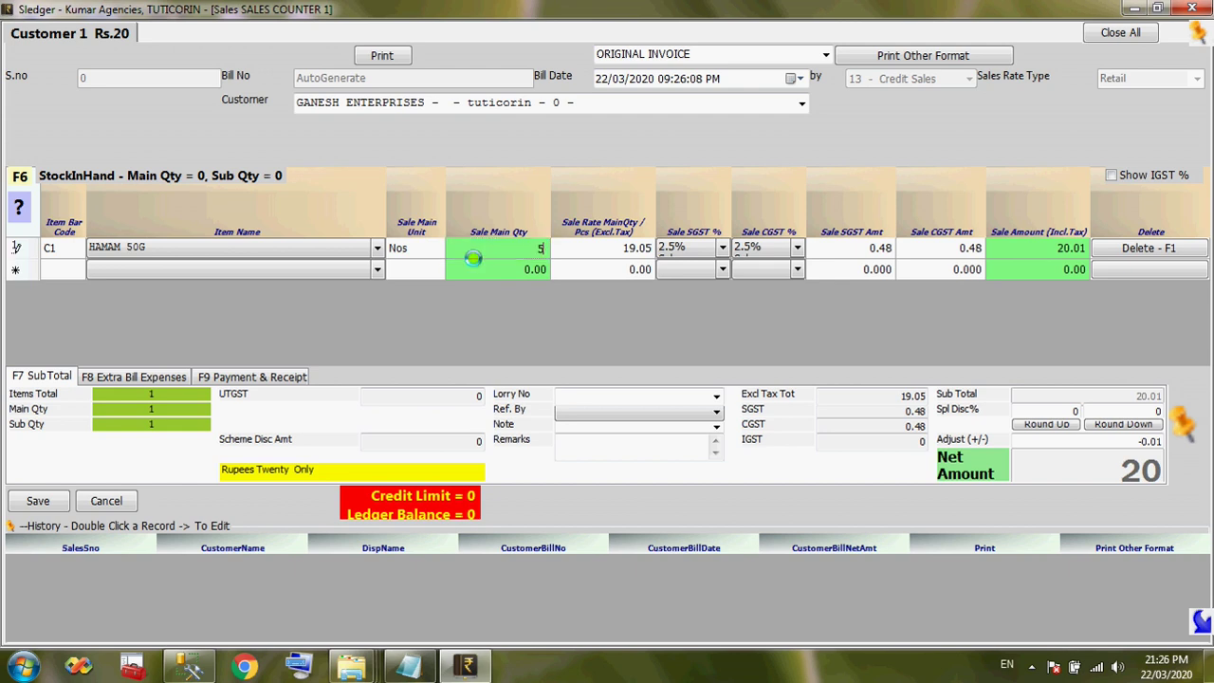
key(Return)
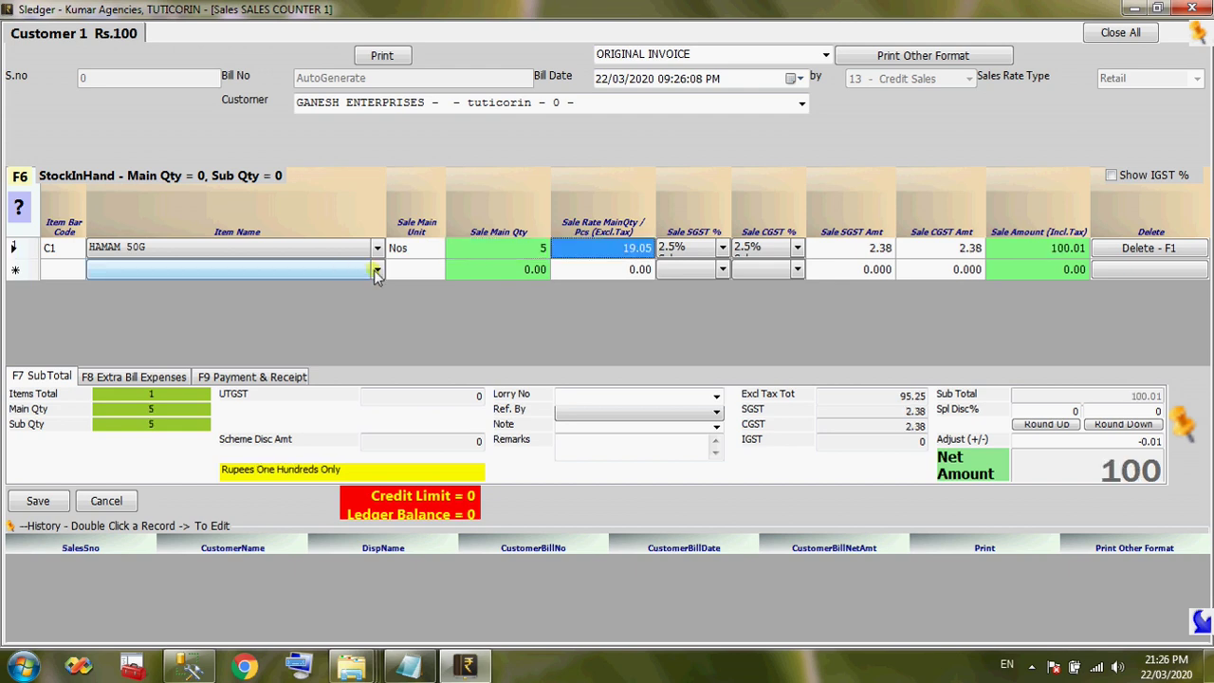
Add RICE BASMATHI as the second item with quantity 10
click(376, 272)
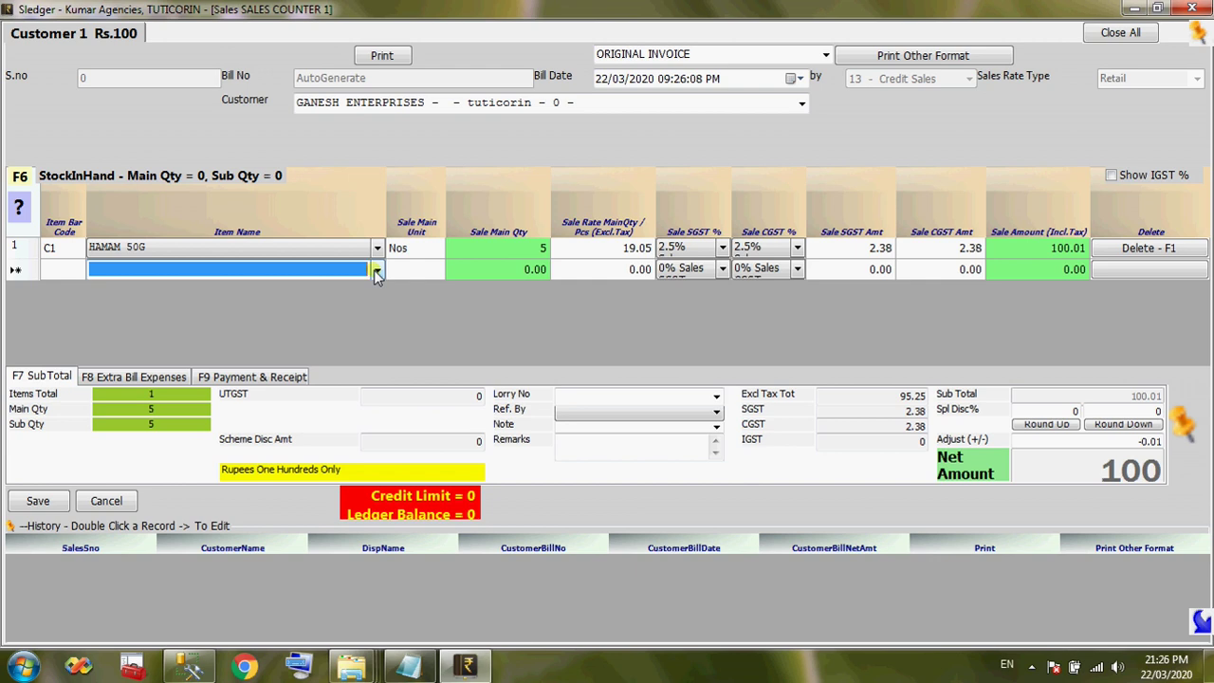
text(RI)
key(Return)
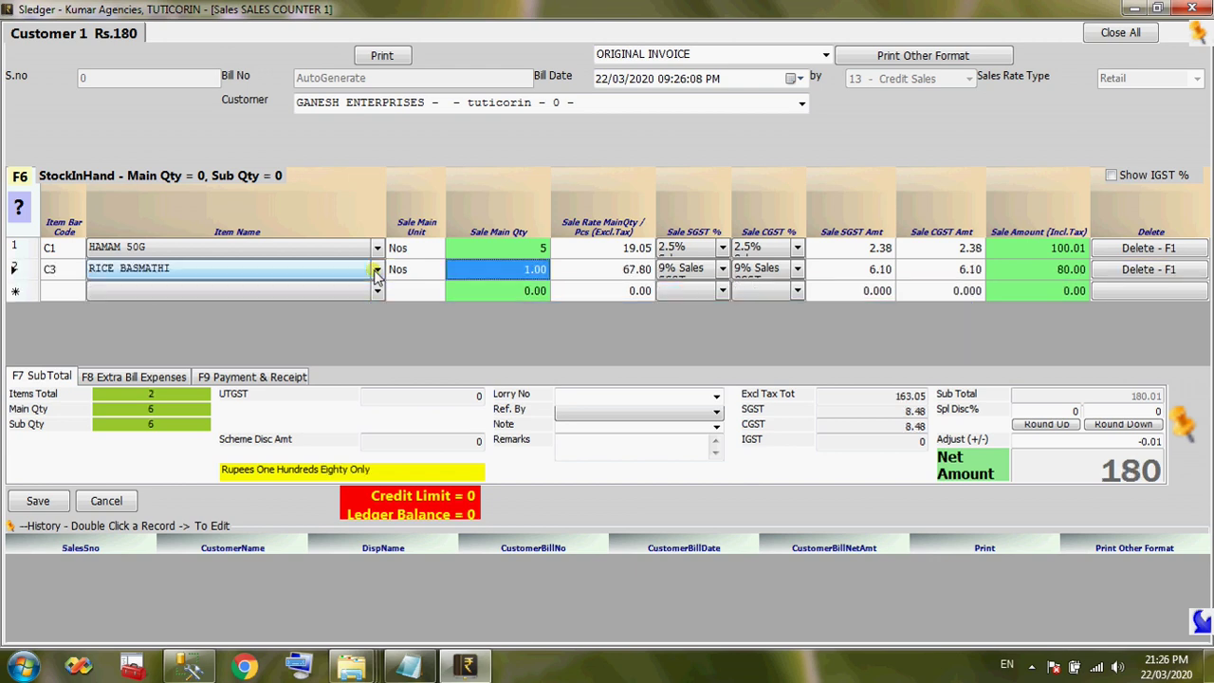
text(10)
key(Return)
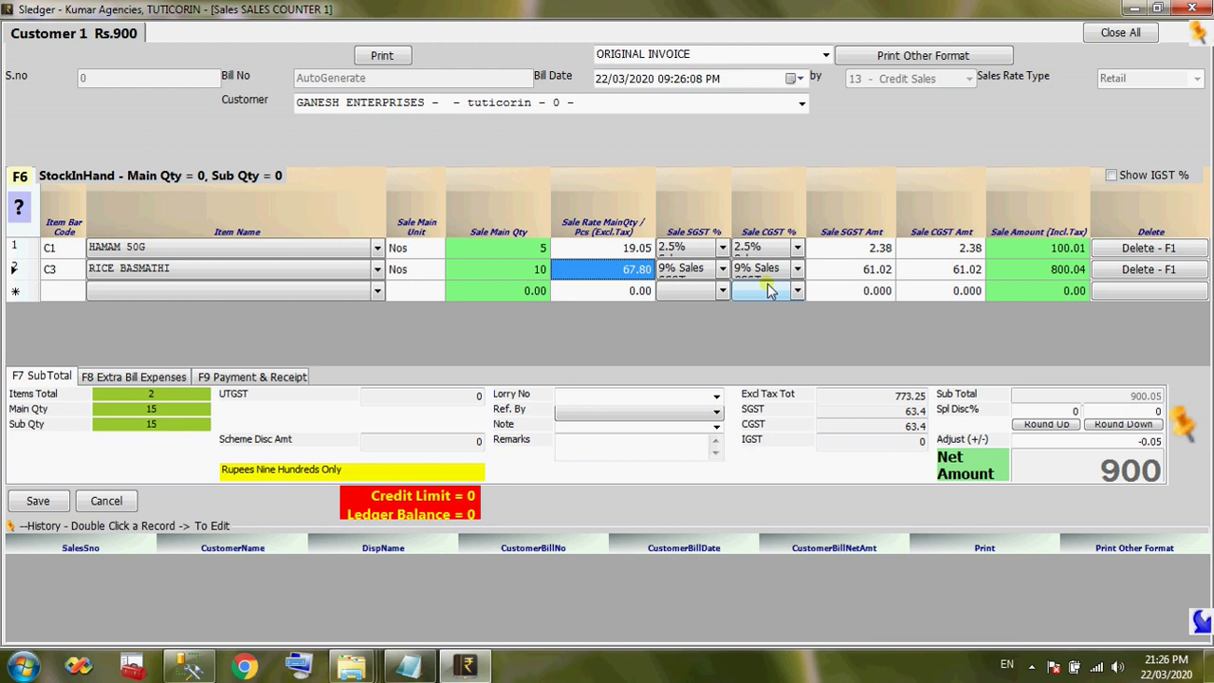
Save bill 1 and answer No to the Confirm Print prompt
click(38, 502)
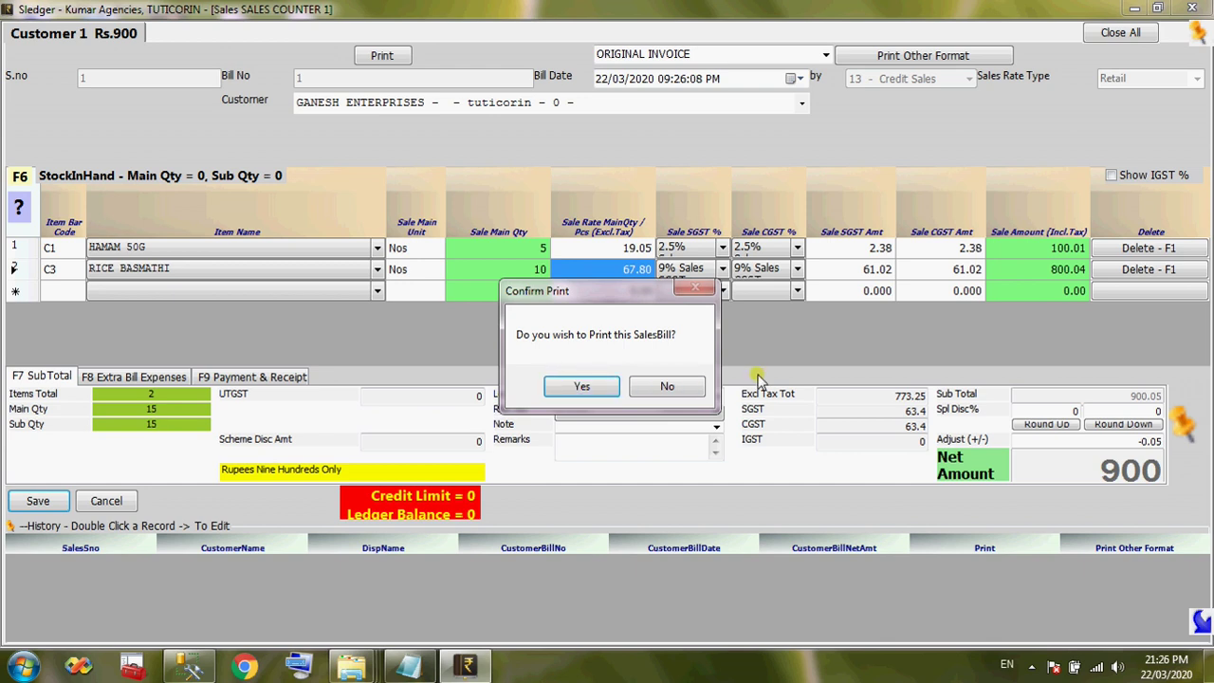
click(667, 387)
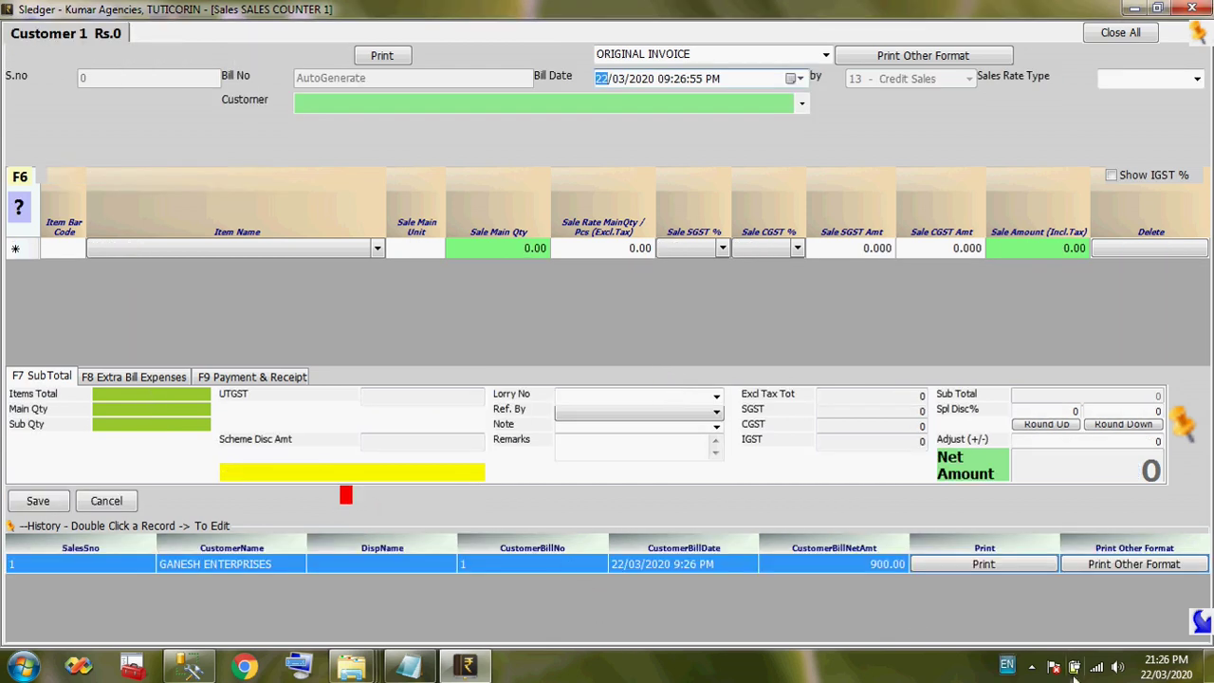
click(1032, 667)
right_click(1057, 550)
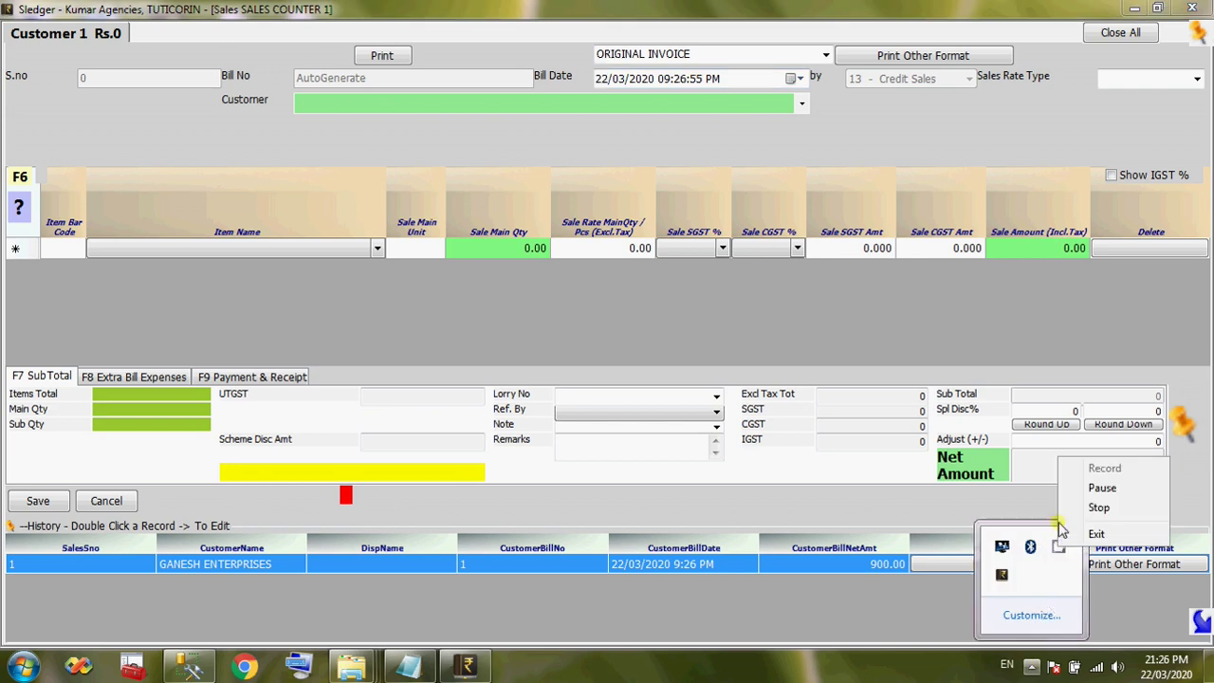
Switch to the Notepad Quick Start Billing notes from the taskbar
click(392, 669)
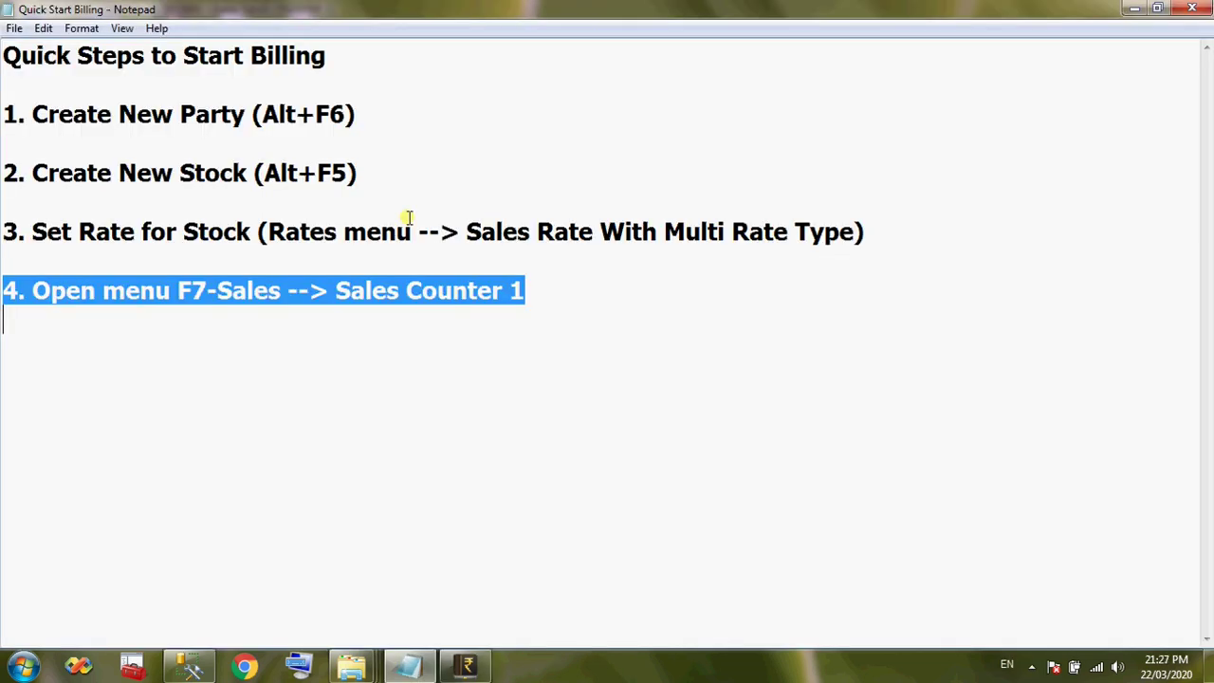
click(719, 322)
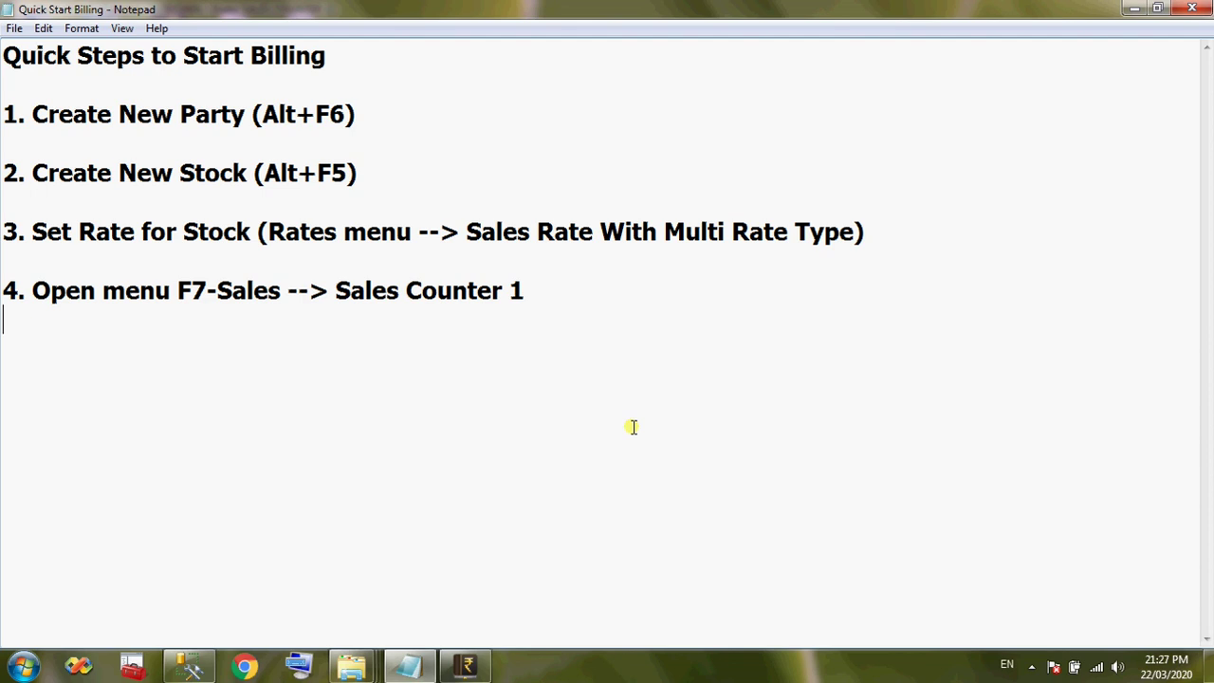
click(1031, 669)
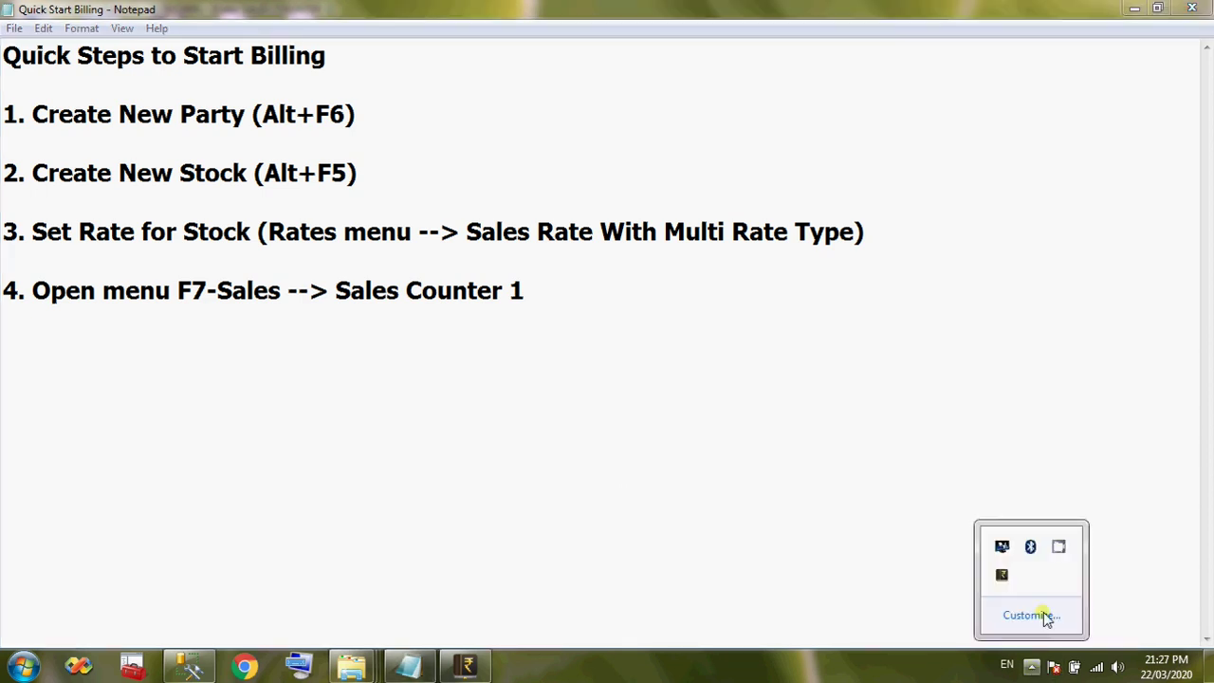